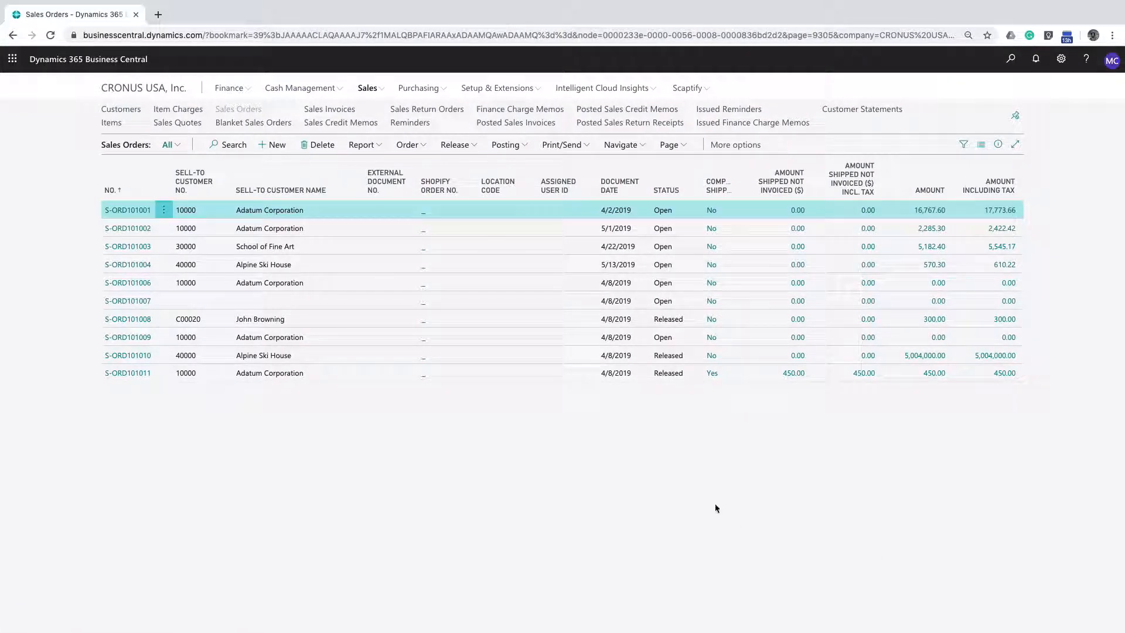
- Open the items list and search it for "power bank"
{"action": "left_click", "coordinate": [376, 86]}
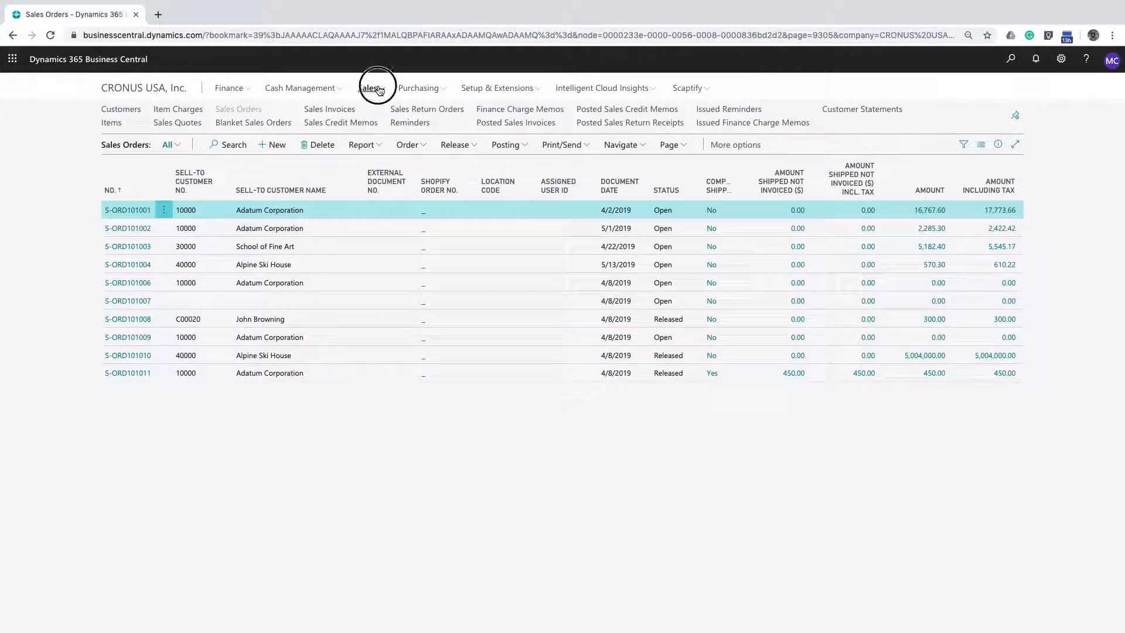
{"action": "left_click", "coordinate": [115, 125]}
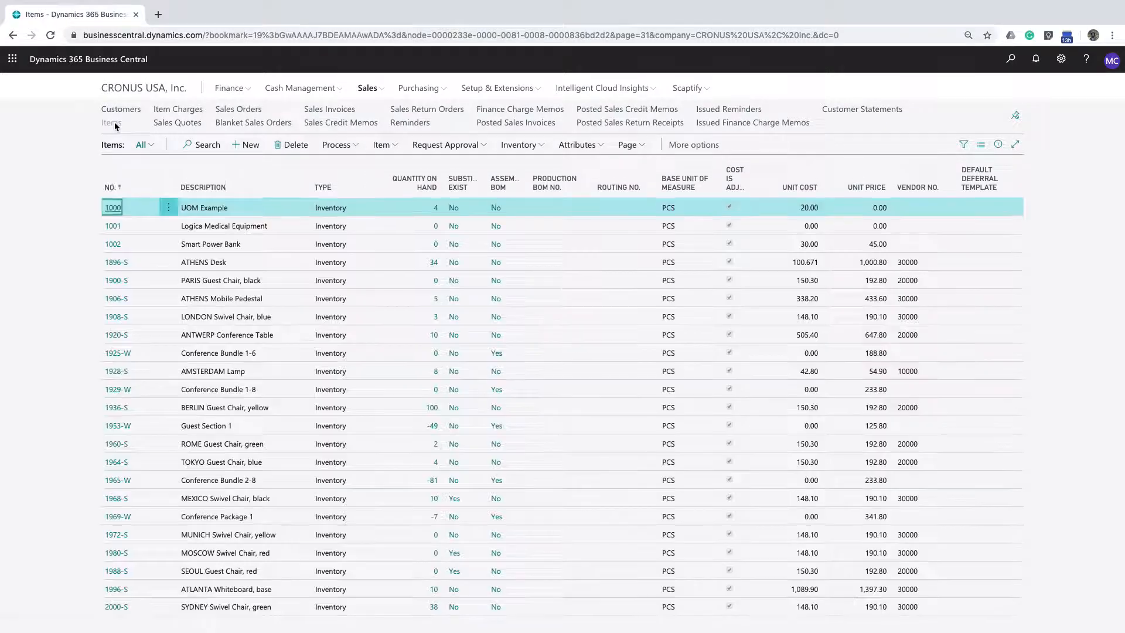
{"action": "left_click", "coordinate": [206, 144]}
{"action": "type", "text": "power bank"}
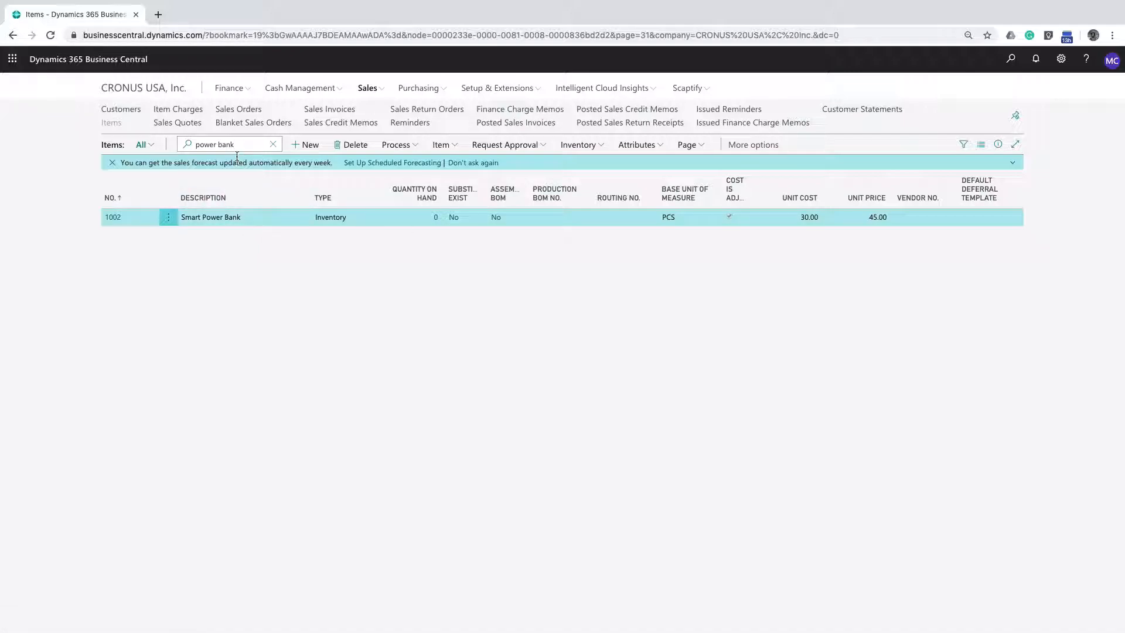
- Create a new sales order for the customer Adatum Corporation
{"action": "left_click", "coordinate": [236, 111]}
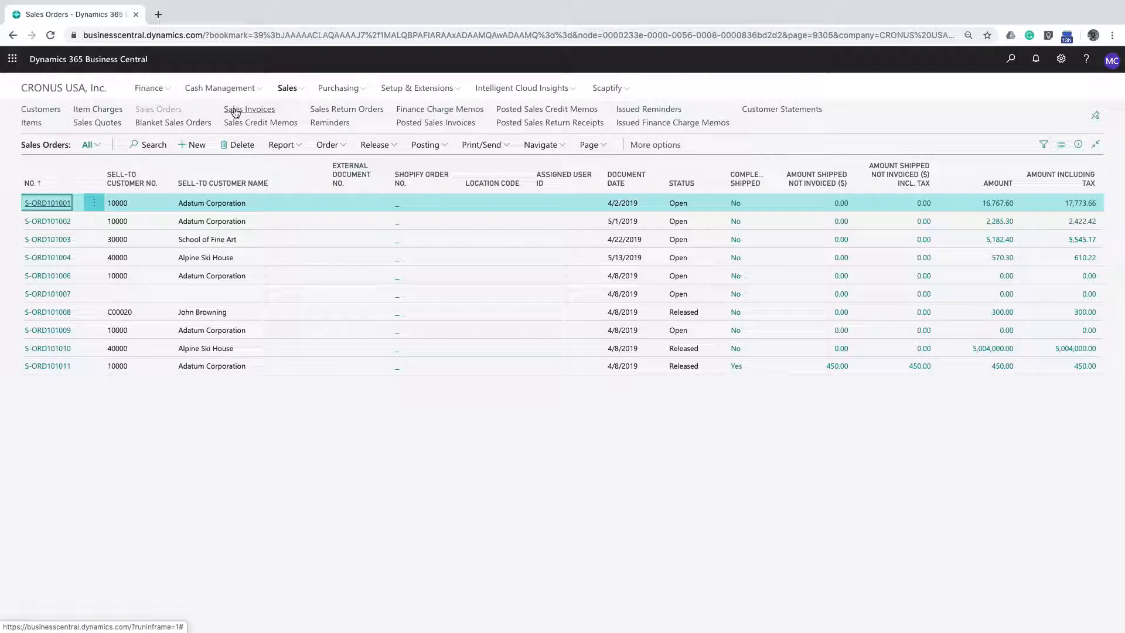
{"action": "left_click", "coordinate": [207, 147]}
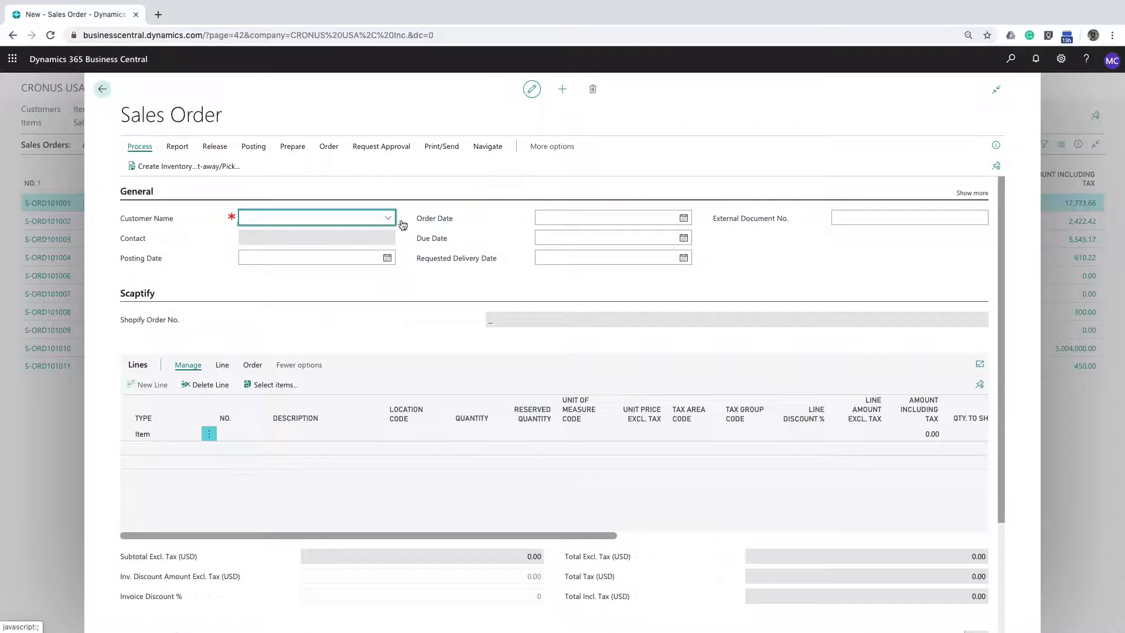
{"action": "left_click", "coordinate": [388, 218]}
{"action": "left_click", "coordinate": [267, 264]}
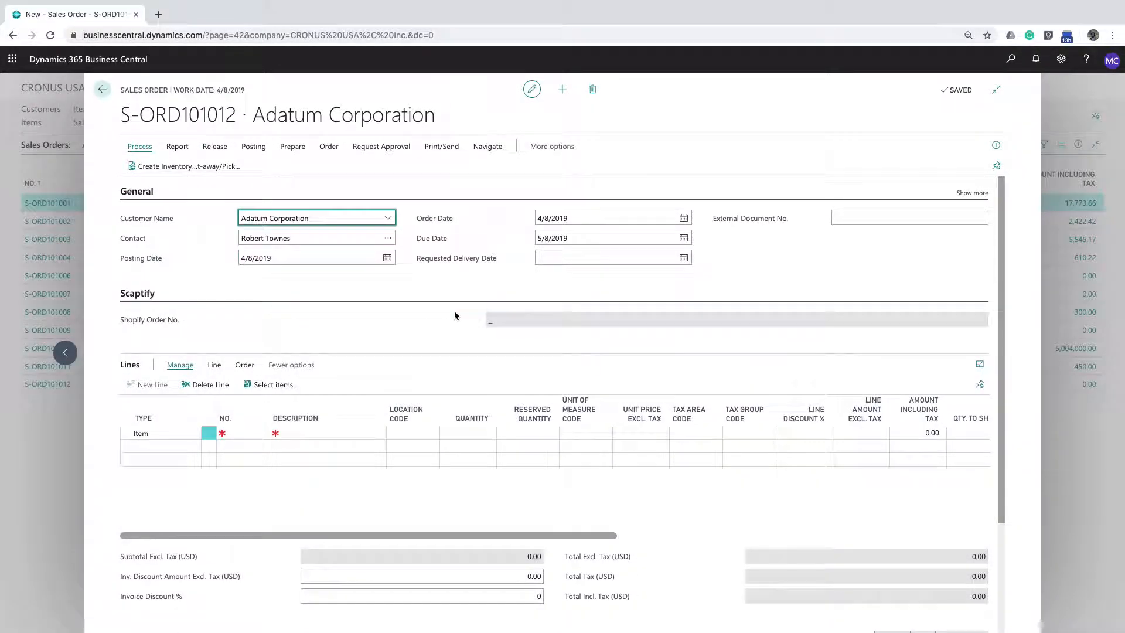
- Add the Smart Power Bank (item 1002) to the first line of the sales order
{"action": "scroll", "coordinate": [825, 272], "scroll_direction": "down", "scroll_amount": 2}
{"action": "left_click", "coordinate": [246, 324]}
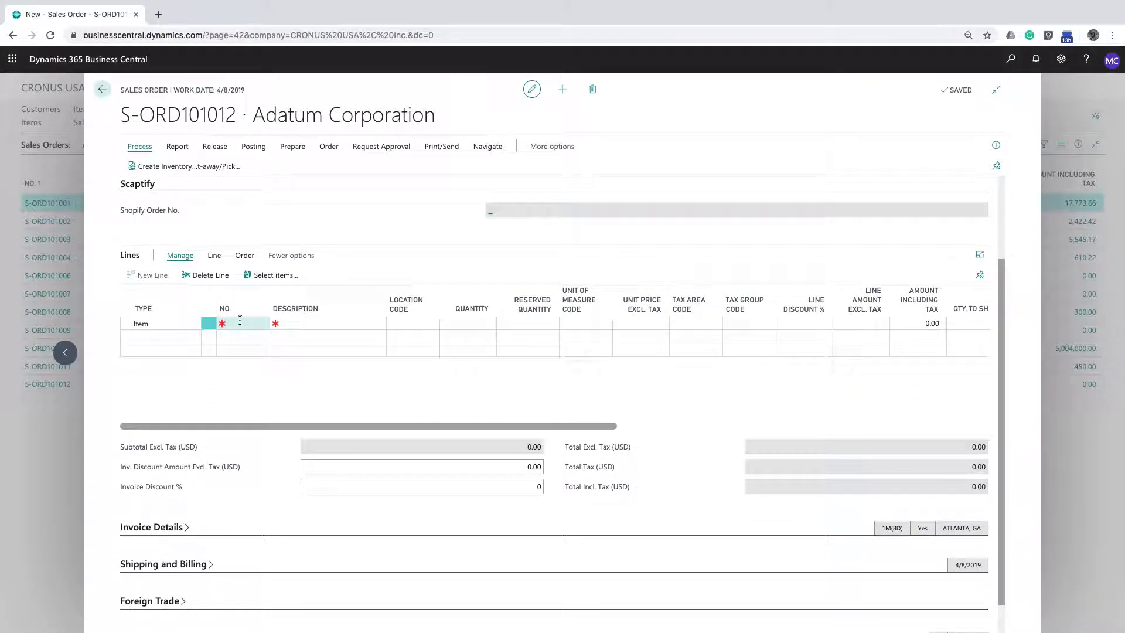
{"action": "type", "text": "pow"}
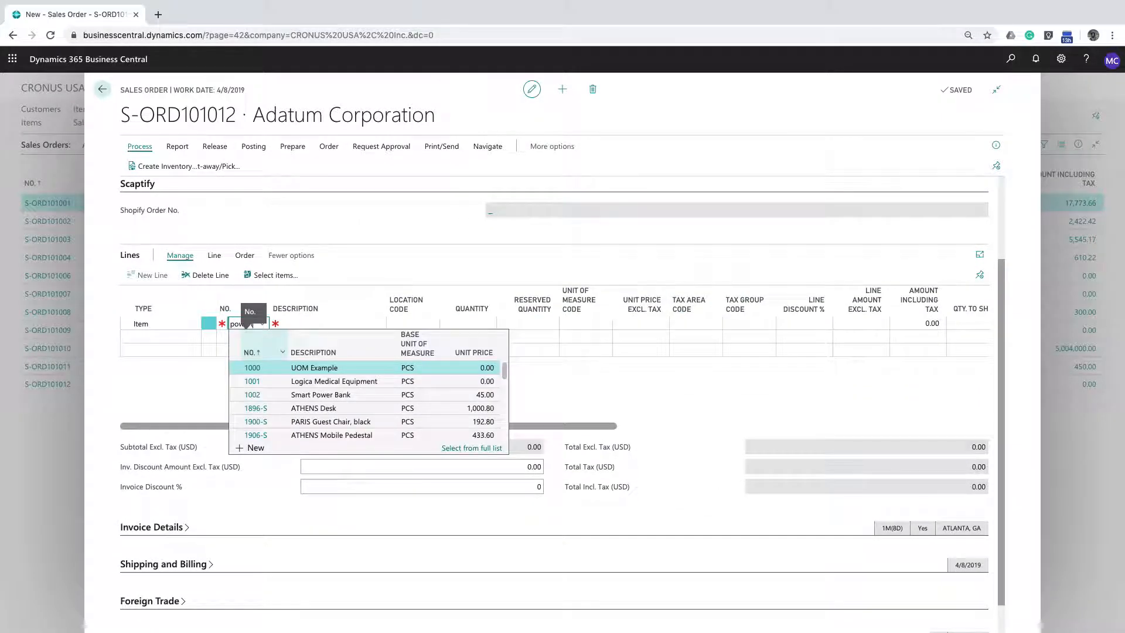
{"action": "type", "text": "er"}
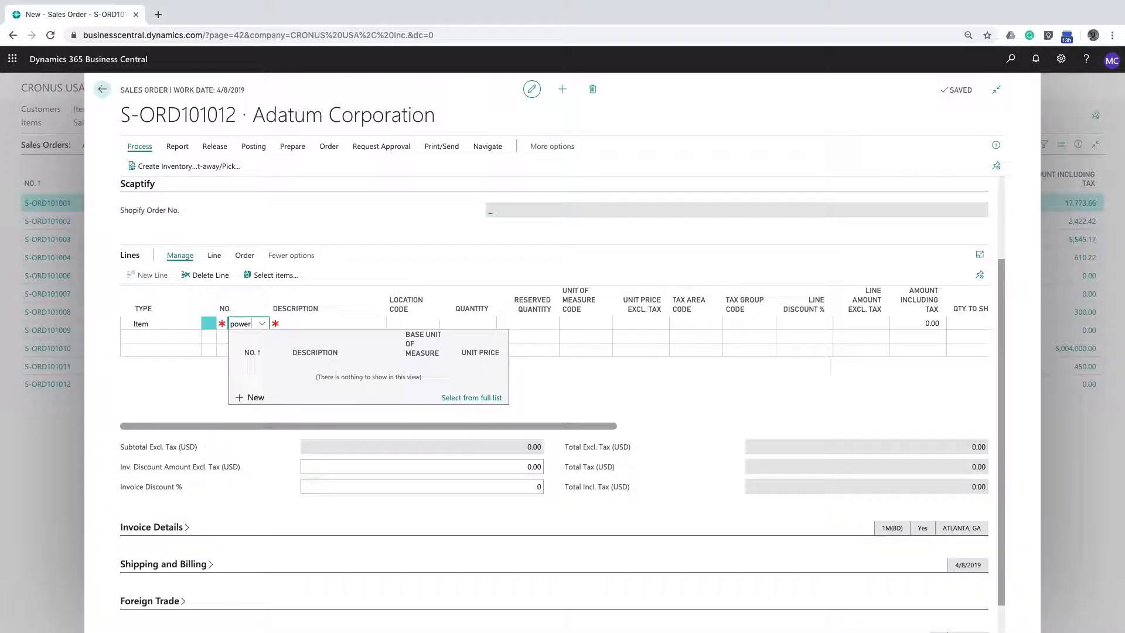
{"action": "left_click", "coordinate": [255, 367]}
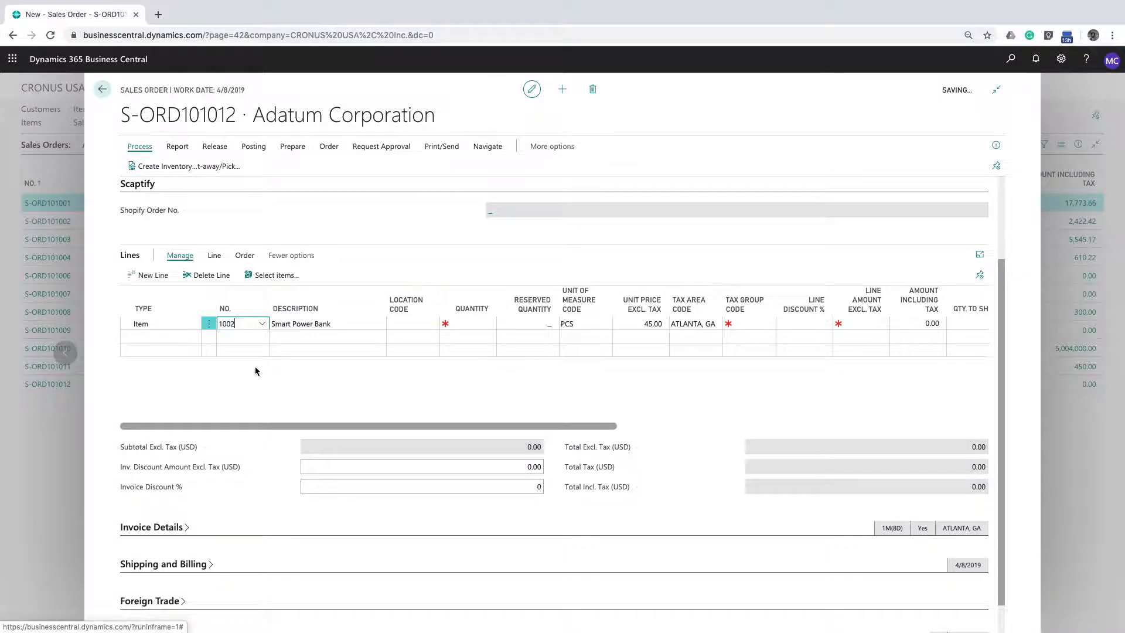
- Set the Smart Power Bank line's location code to MAIN and its quantity to 100
{"action": "left_click", "coordinate": [428, 324]}
{"action": "left_click", "coordinate": [433, 324]}
{"action": "left_click", "coordinate": [420, 381]}
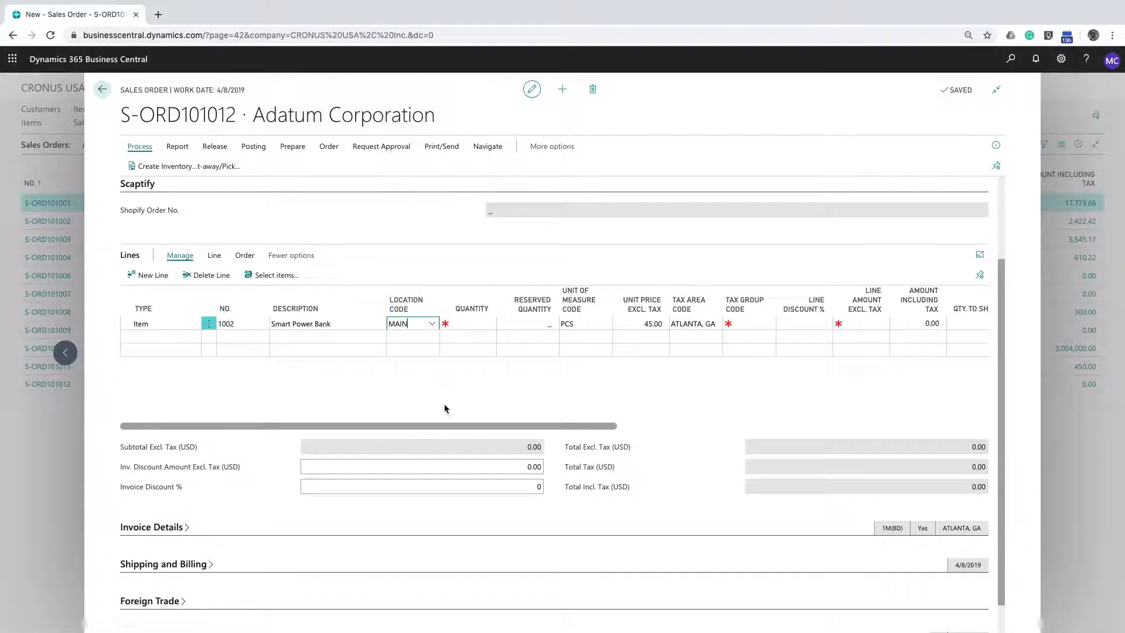
{"action": "left_click", "coordinate": [468, 323]}
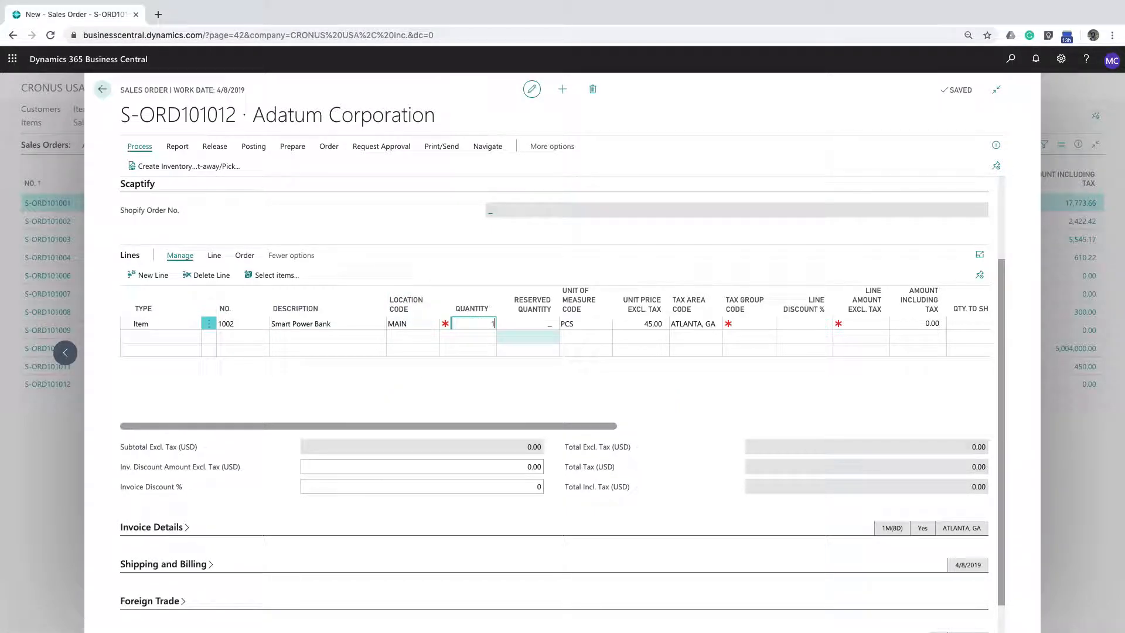
{"action": "key", "text": "Tab"}
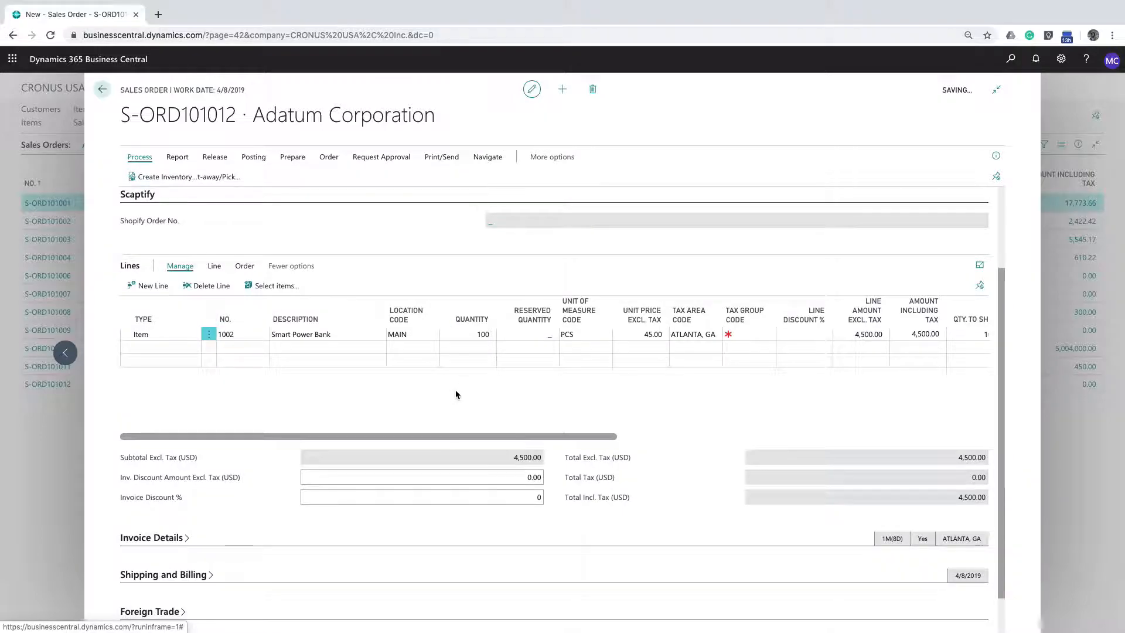
- Set the tax group code of the Smart Power Bank line to NONTAXABLE
{"action": "left_click", "coordinate": [752, 349]}
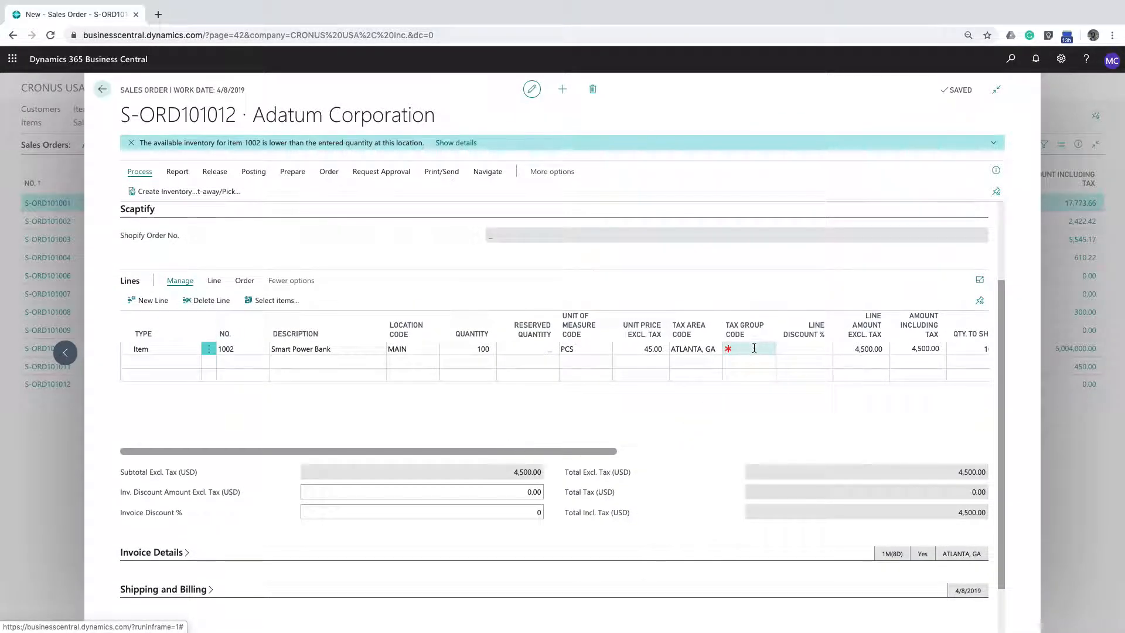
{"action": "left_click", "coordinate": [769, 349]}
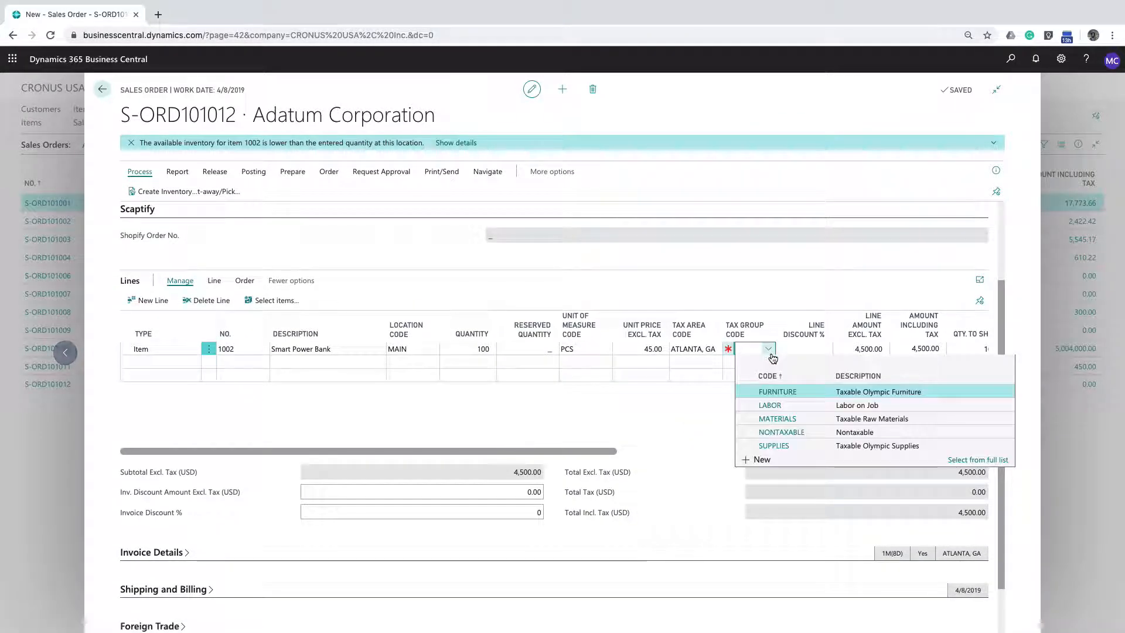
{"action": "left_click", "coordinate": [771, 432]}
- Set the purchasing code of the Smart Power Bank line to DROPSHIP
{"action": "left_click_drag", "start_coordinate": [566, 452], "coordinate": [974, 443]}
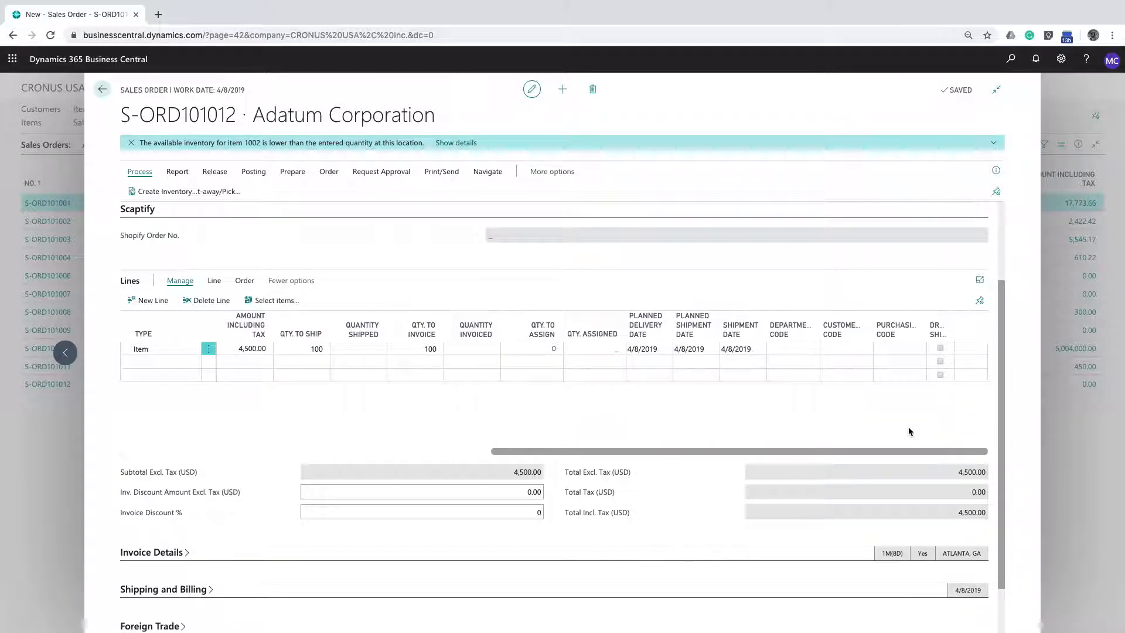
{"action": "left_click", "coordinate": [898, 348]}
{"action": "left_click", "coordinate": [918, 348]}
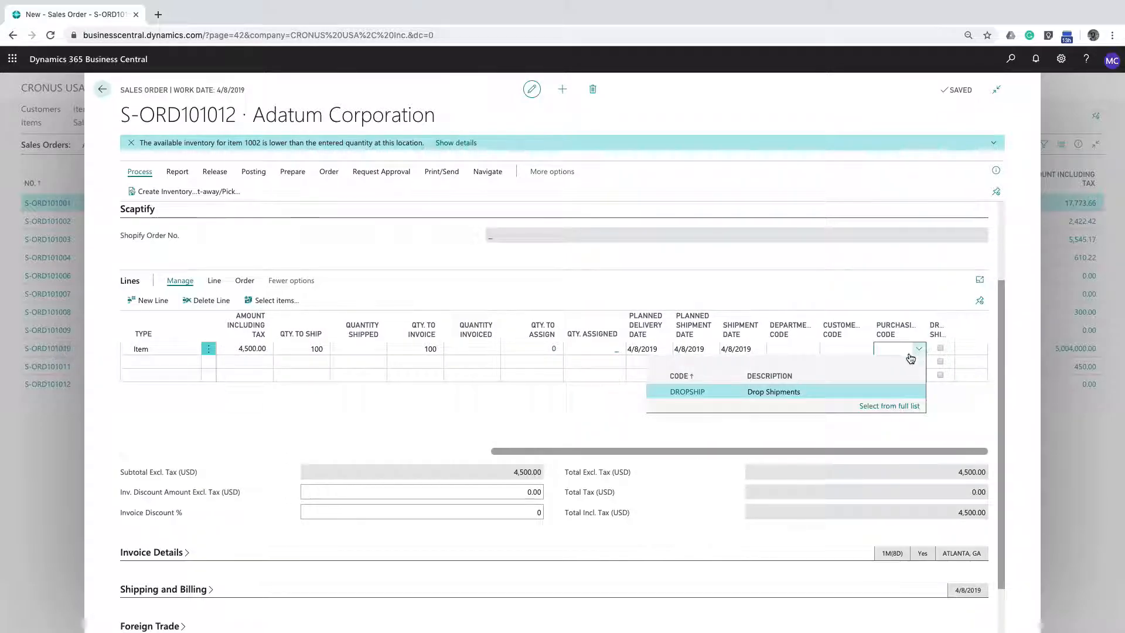
{"action": "left_click", "coordinate": [686, 392]}
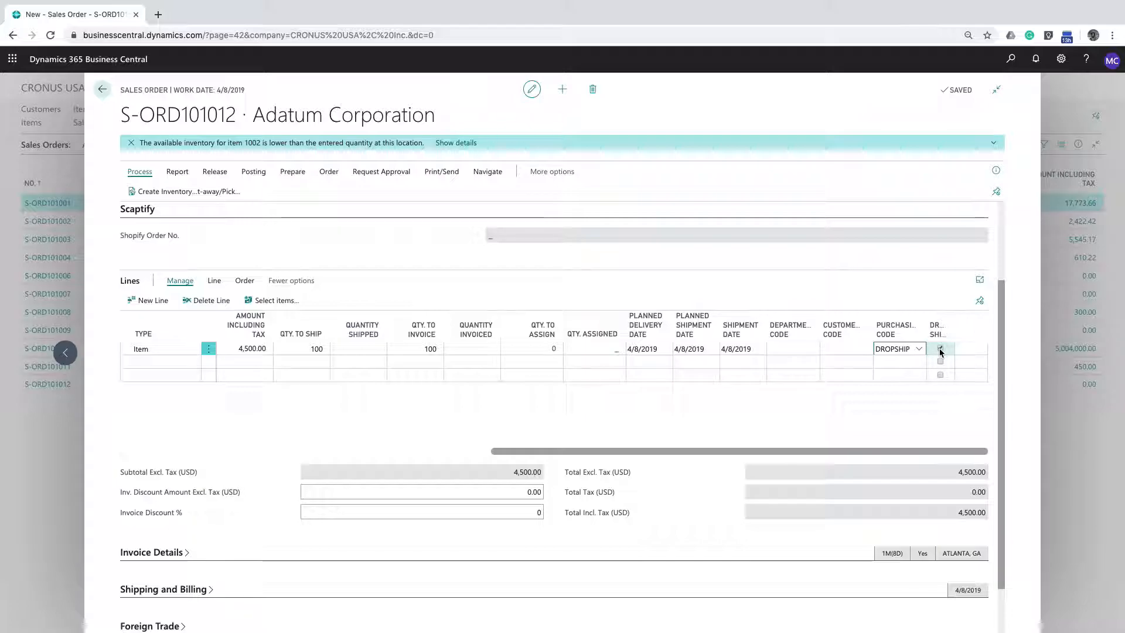
- Release the Adatum Corporation sales order and return to the sales orders list
{"action": "left_click", "coordinate": [214, 171]}
{"action": "left_click", "coordinate": [144, 191]}
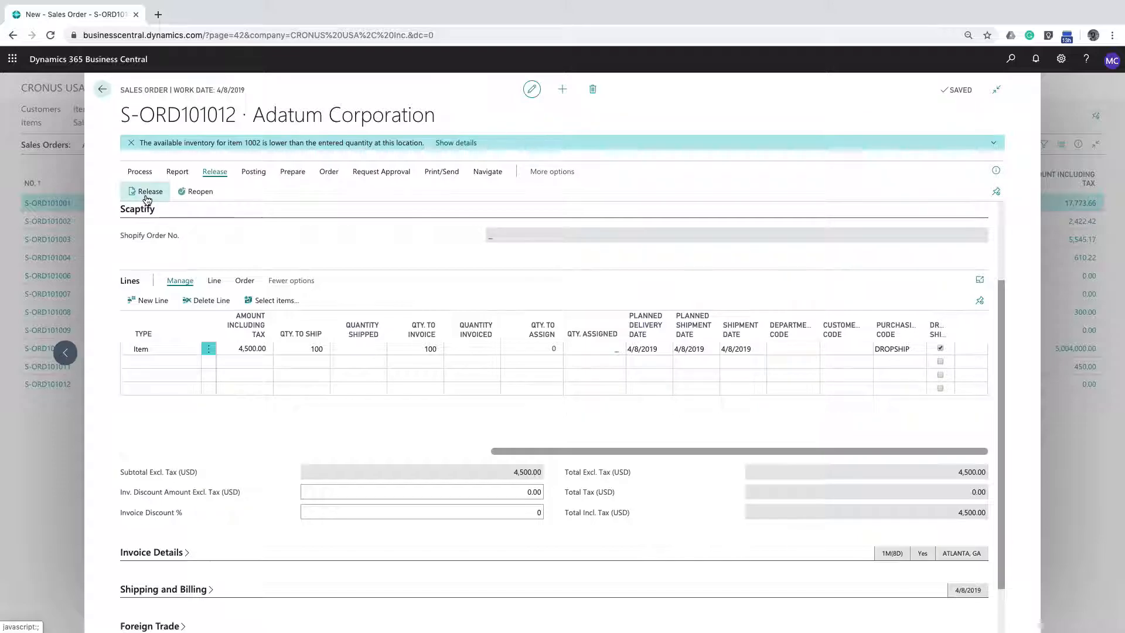
{"action": "left_click_drag", "start_coordinate": [824, 456], "coordinate": [316, 466]}
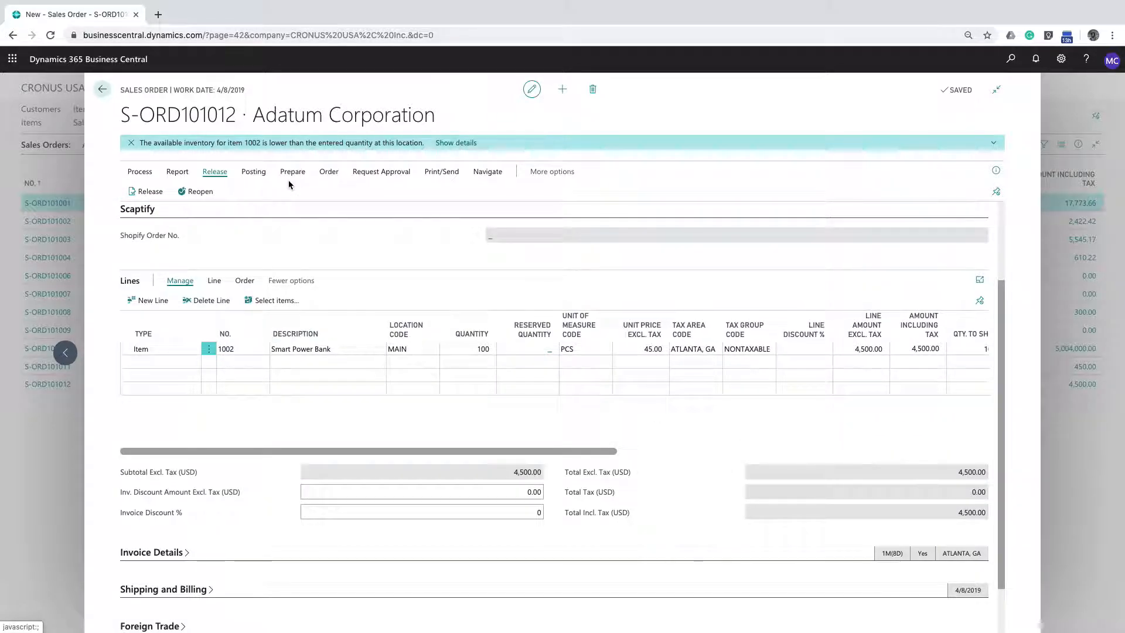
{"action": "left_click", "coordinate": [102, 89]}
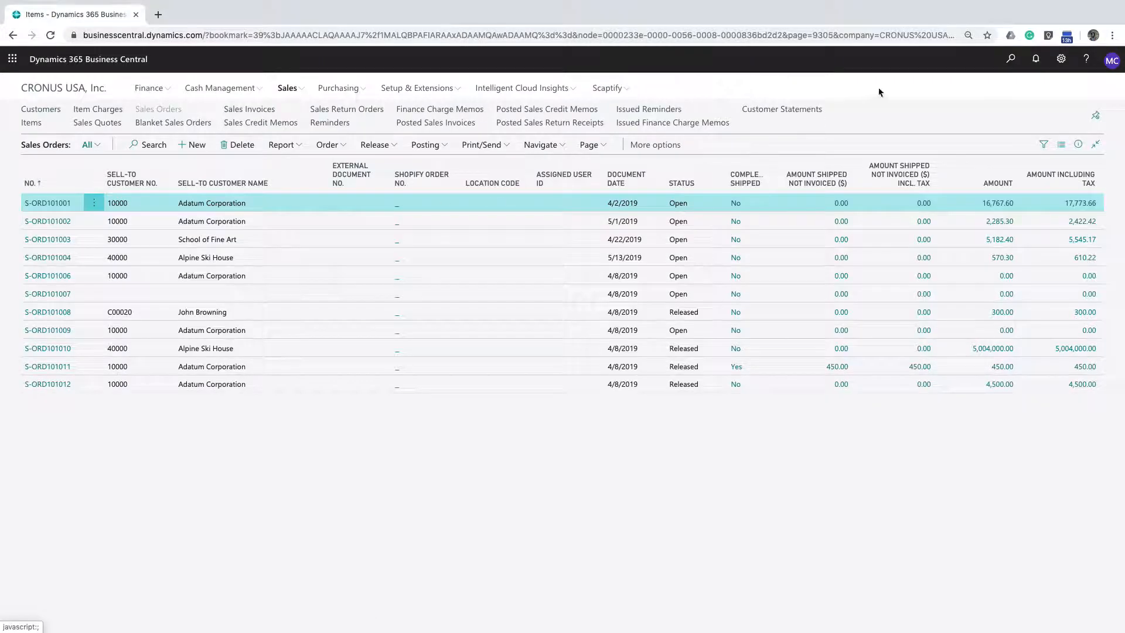
- Find the Purchase Orders page by searching for "purchase order" and open it
{"action": "left_click", "coordinate": [1010, 59]}
{"action": "type", "text": "pir"}
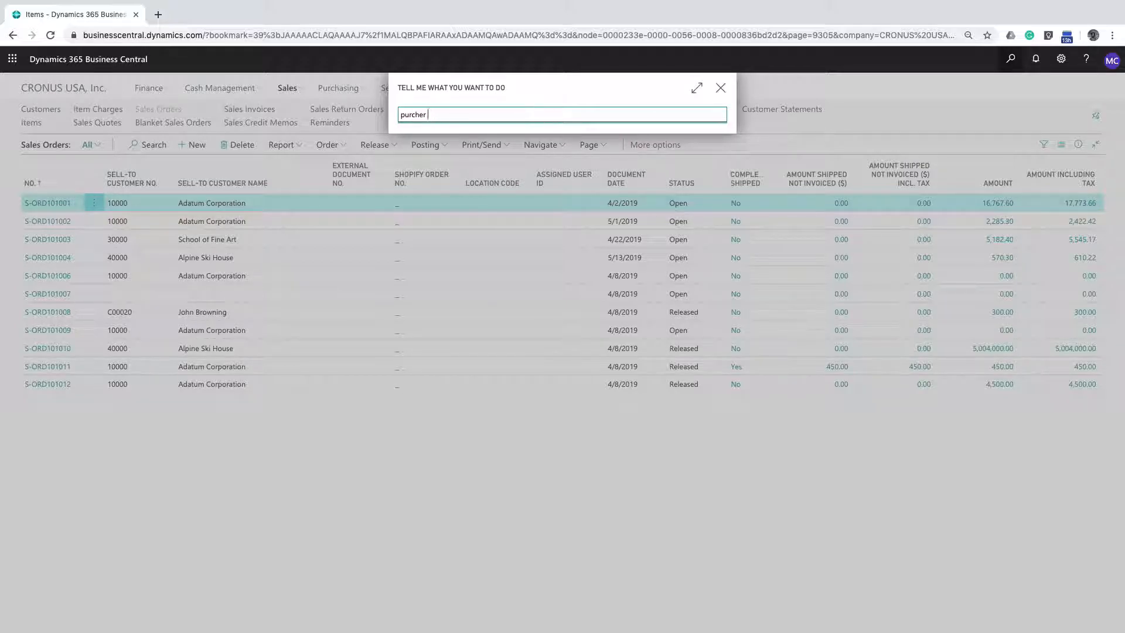
{"action": "type", "text": "chase order"}
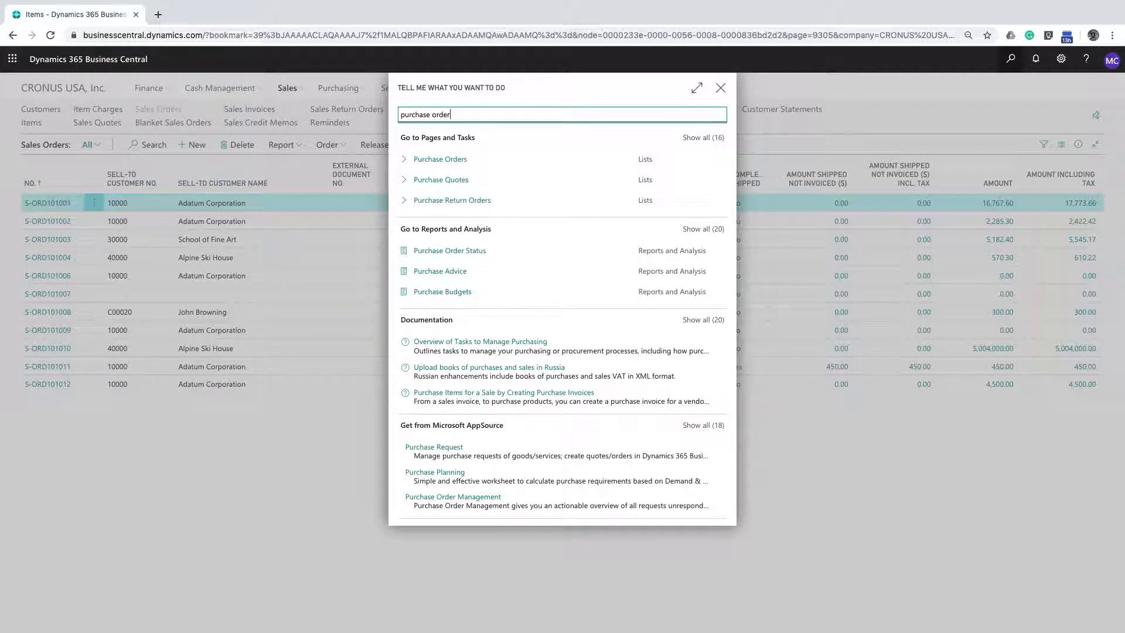
{"action": "left_click", "coordinate": [434, 158]}
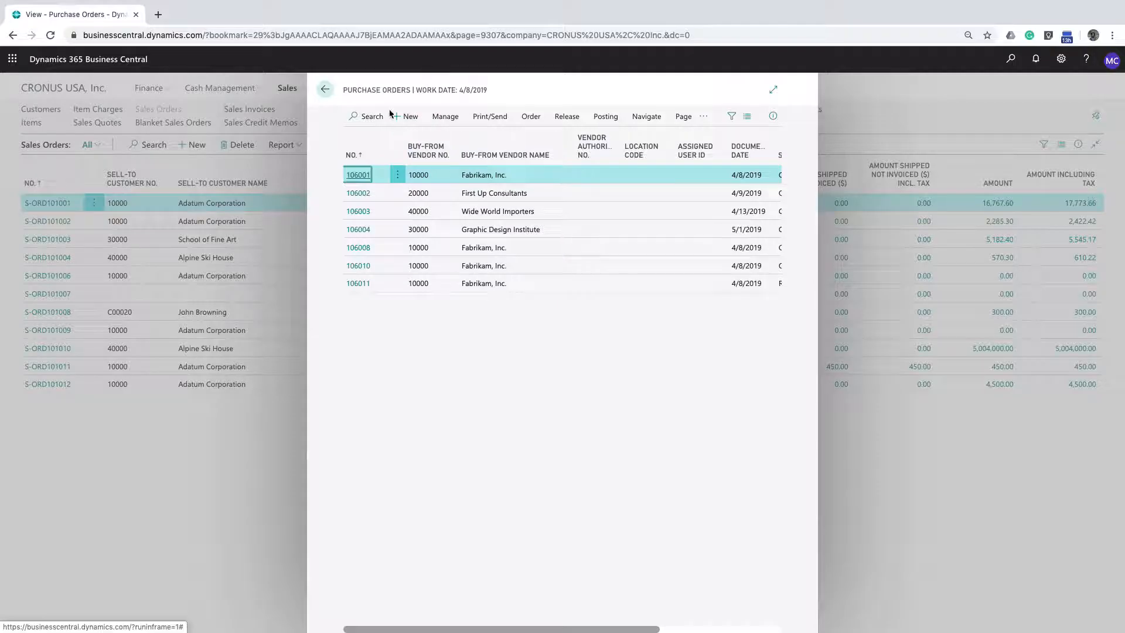
- Create a new purchase order for the vendor Fabrikam, Inc
{"action": "left_click", "coordinate": [408, 117]}
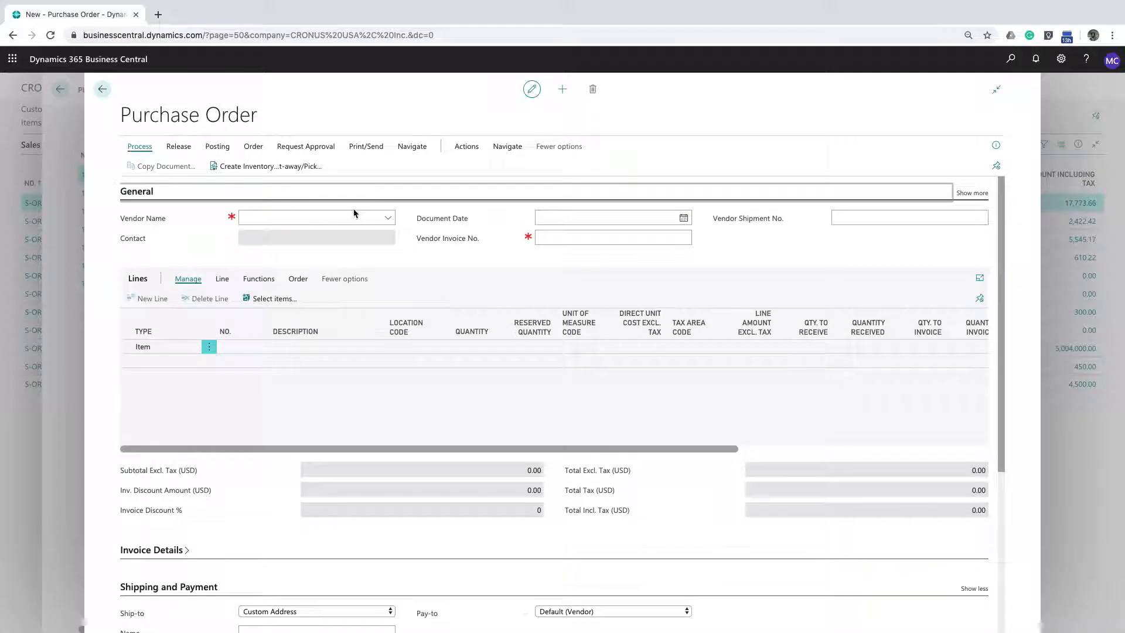
{"action": "left_click", "coordinate": [389, 217]}
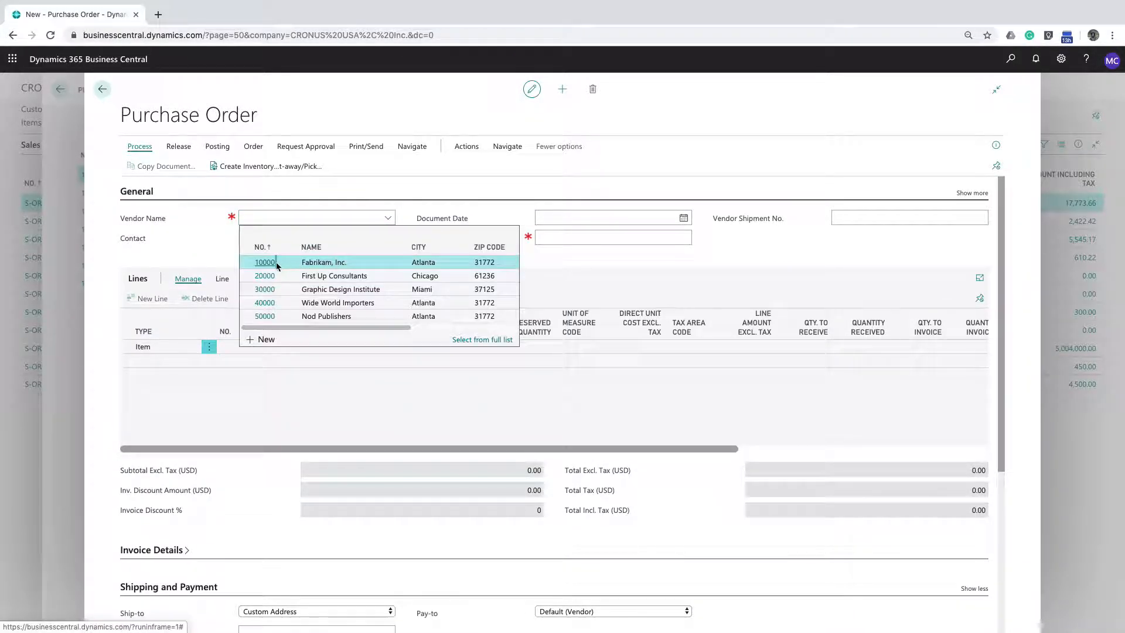
{"action": "left_click", "coordinate": [272, 263]}
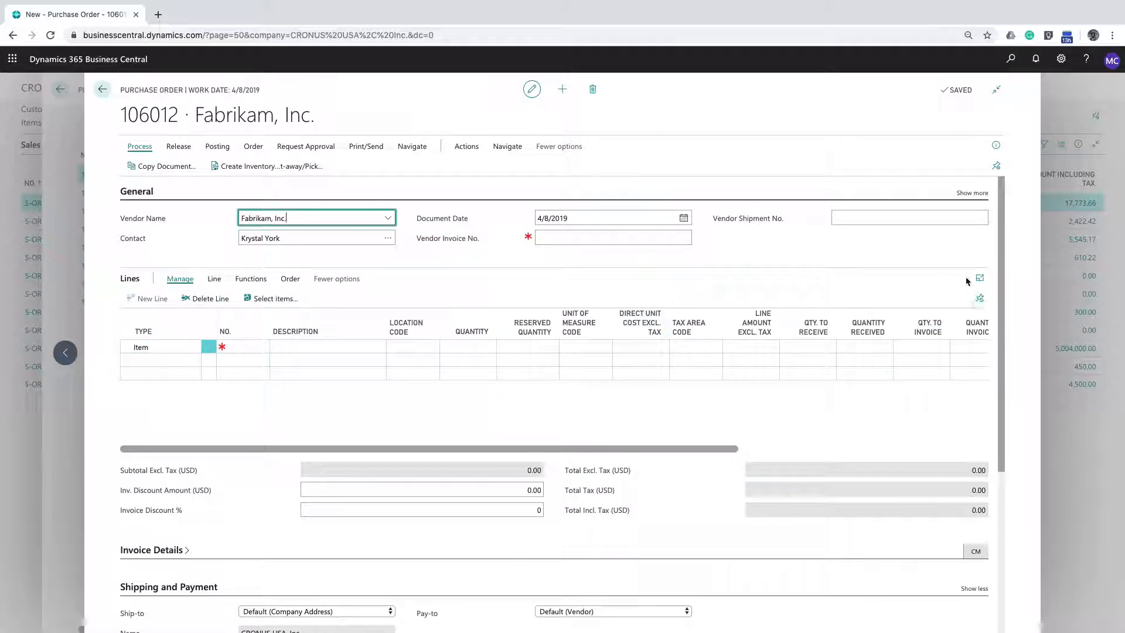
- Set the purchase order's Ship-to option to Customer Address with Adatum Corporation as the customer, leaving the ship-to code blank
{"action": "scroll", "coordinate": [1000, 241], "scroll_direction": "down", "scroll_amount": 5}
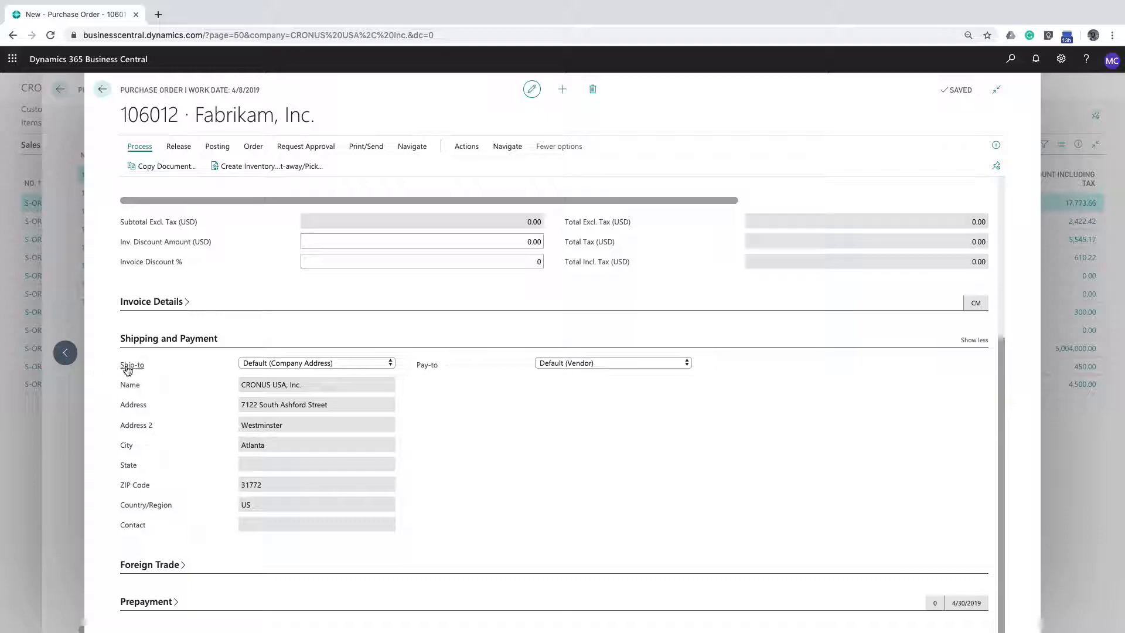
{"action": "left_click", "coordinate": [310, 363]}
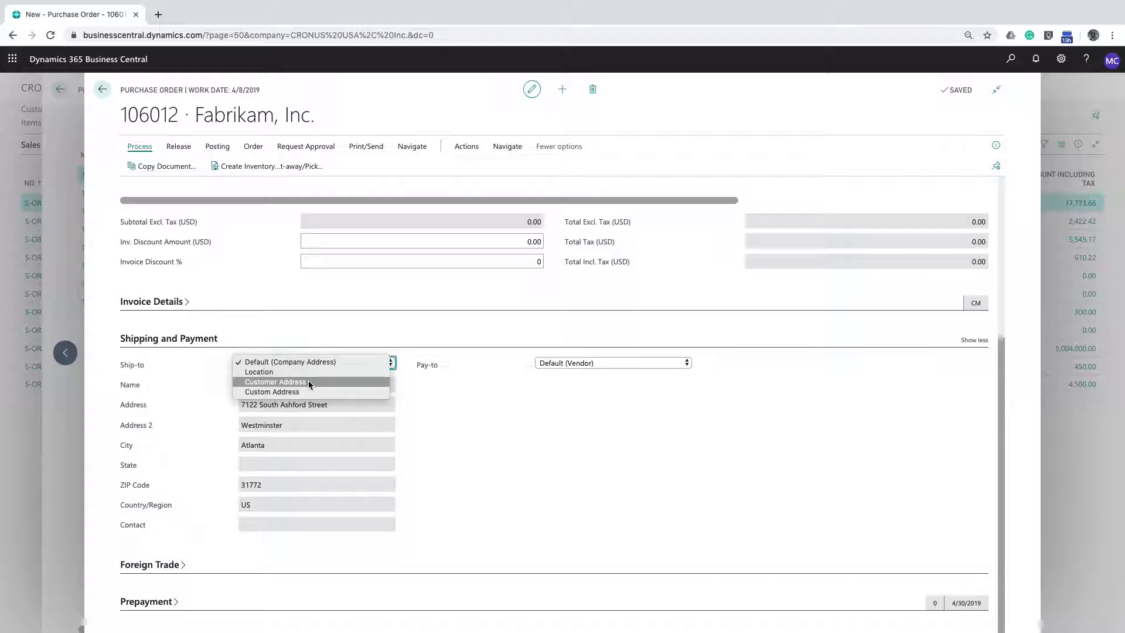
{"action": "left_click", "coordinate": [274, 382]}
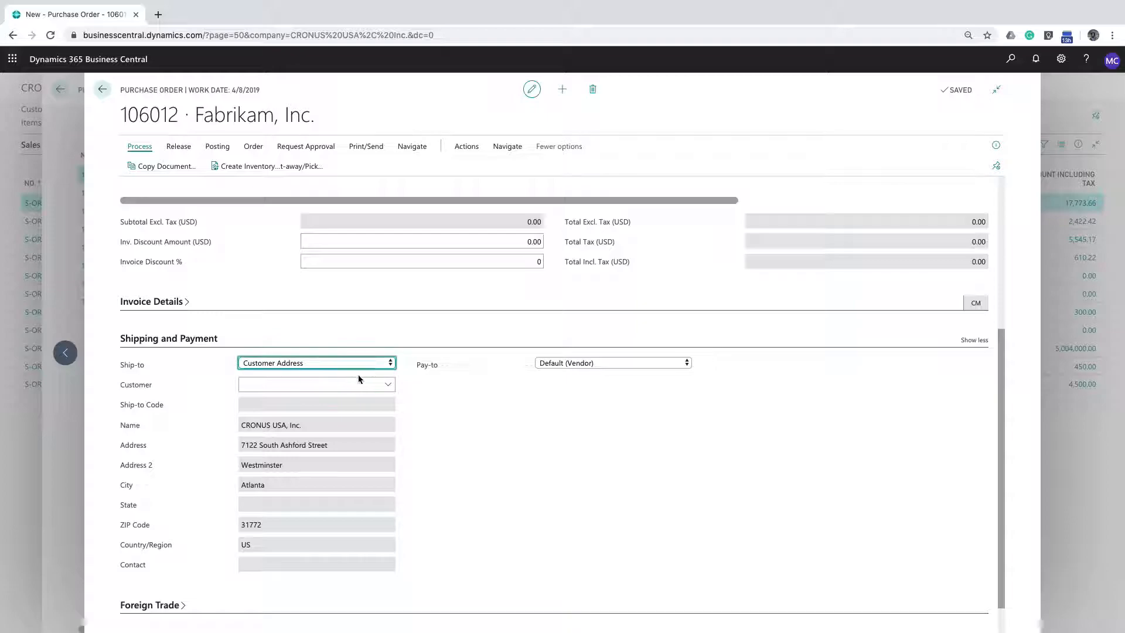
{"action": "left_click", "coordinate": [387, 384]}
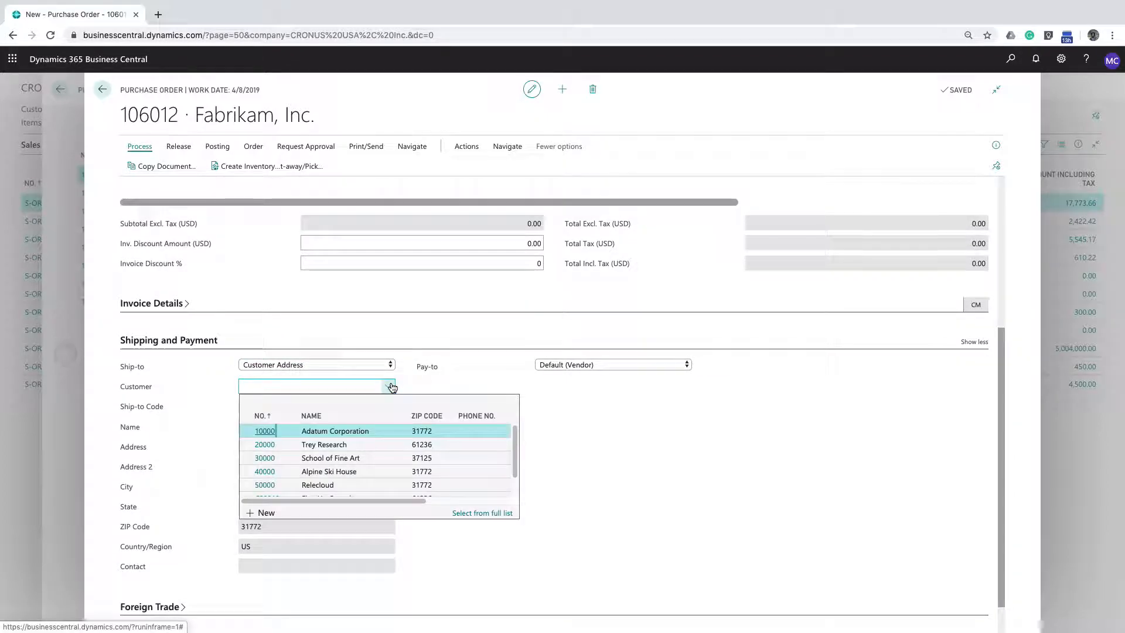
{"action": "left_click", "coordinate": [263, 433]}
{"action": "left_click", "coordinate": [165, 407]}
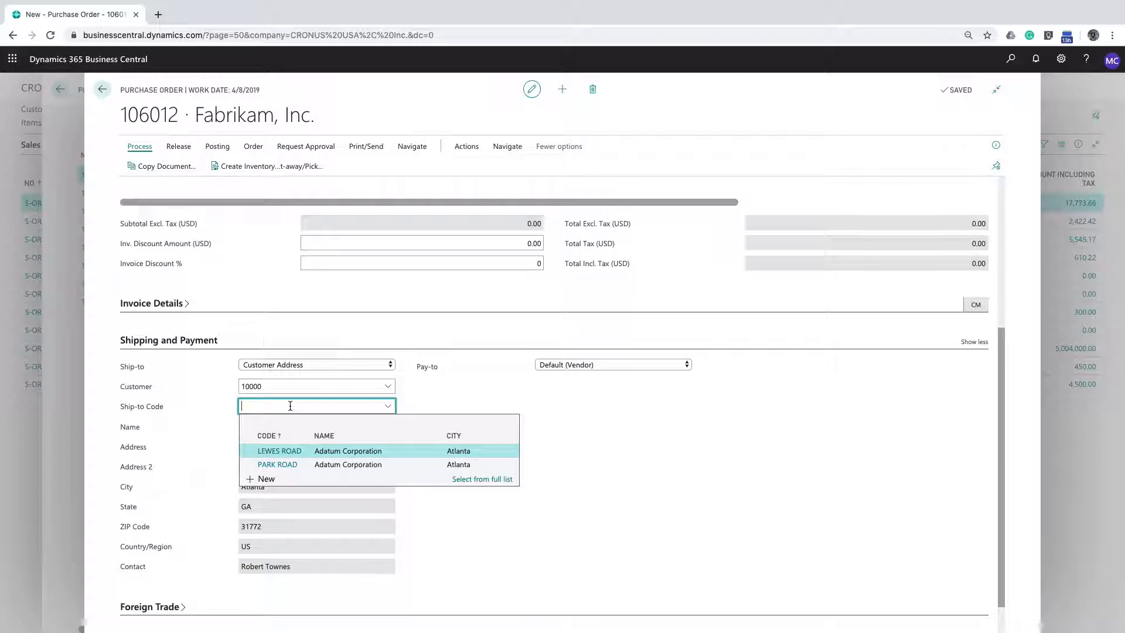
{"action": "left_click", "coordinate": [585, 420]}
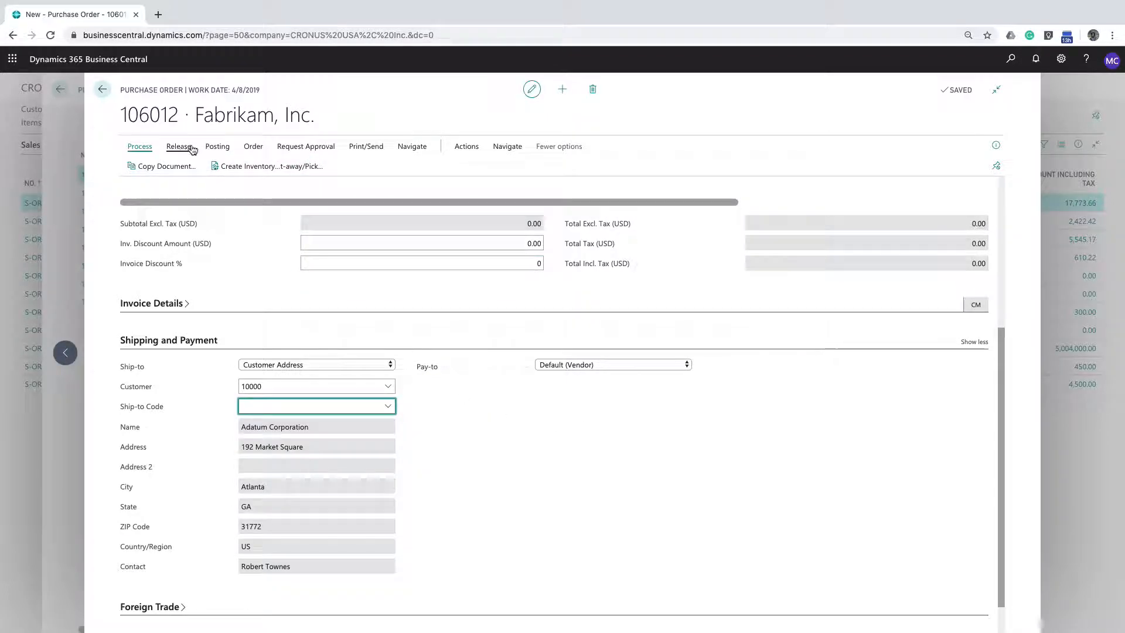
- Get the last listed released Adatum Corporation sales order into the Fabrikam purchase order as a drop shipment
{"action": "left_click", "coordinate": [462, 151]}
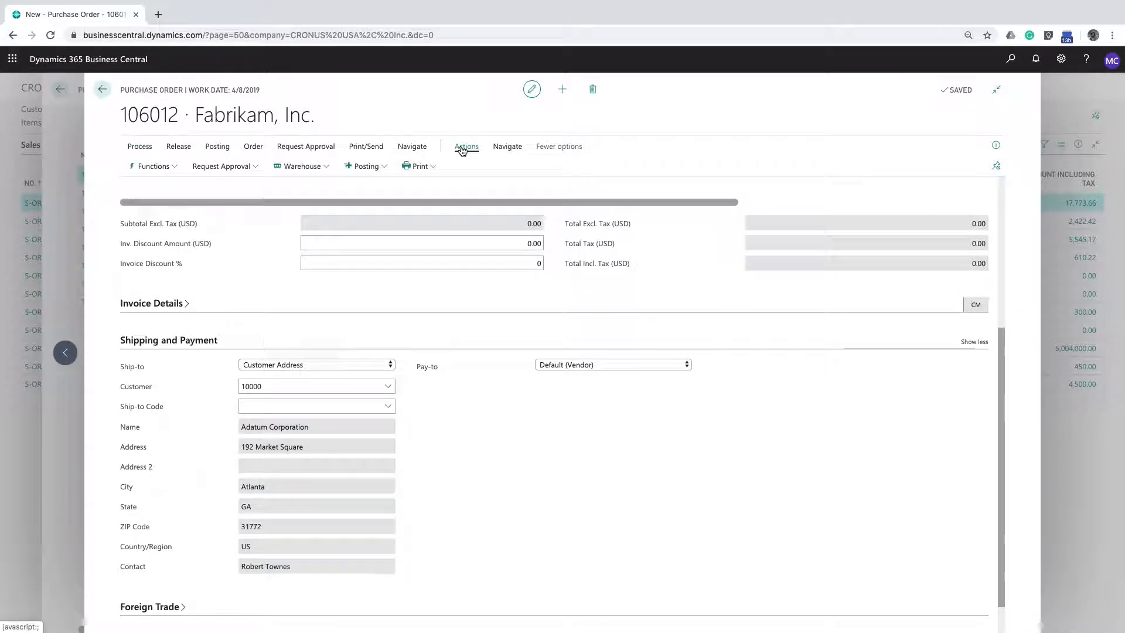
{"action": "left_click", "coordinate": [144, 169]}
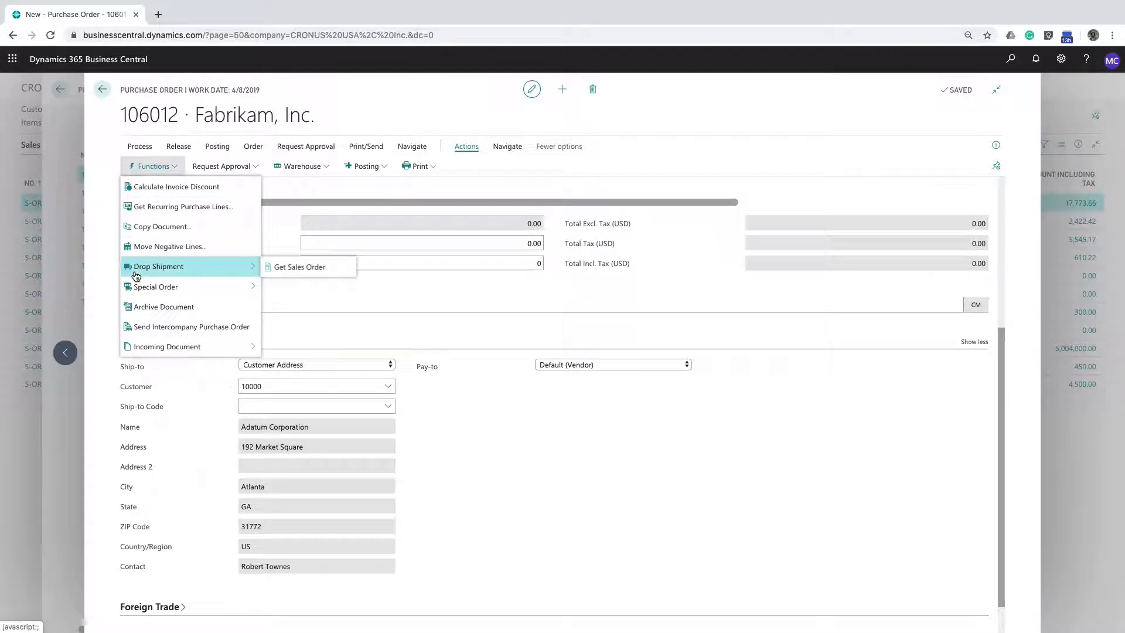
{"action": "left_click", "coordinate": [295, 265]}
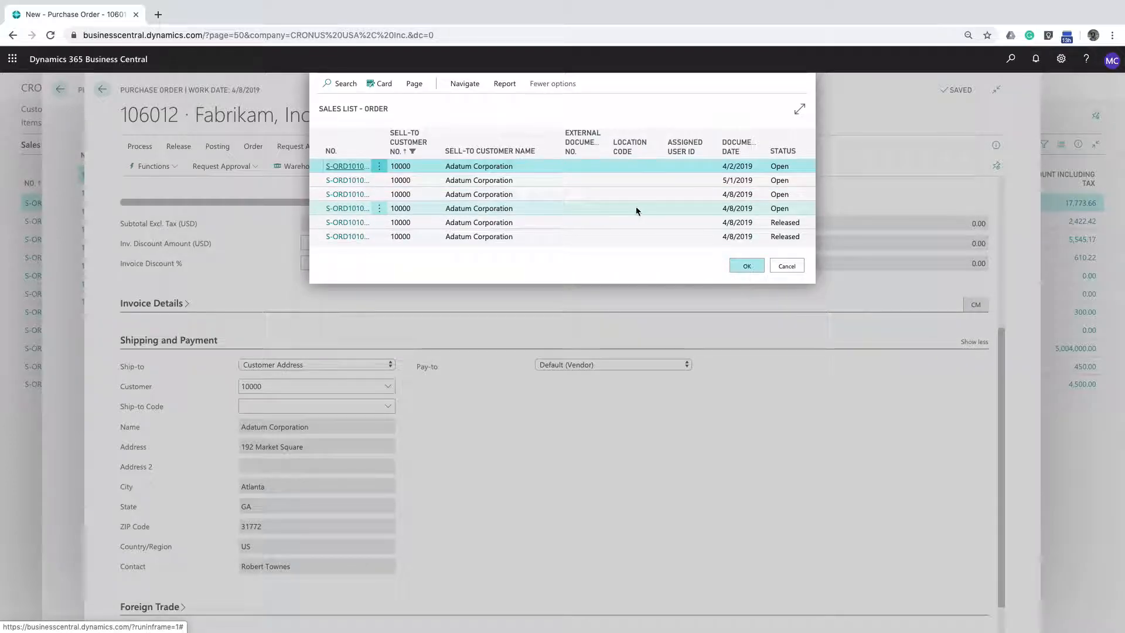
{"action": "double_click", "coordinate": [355, 243]}
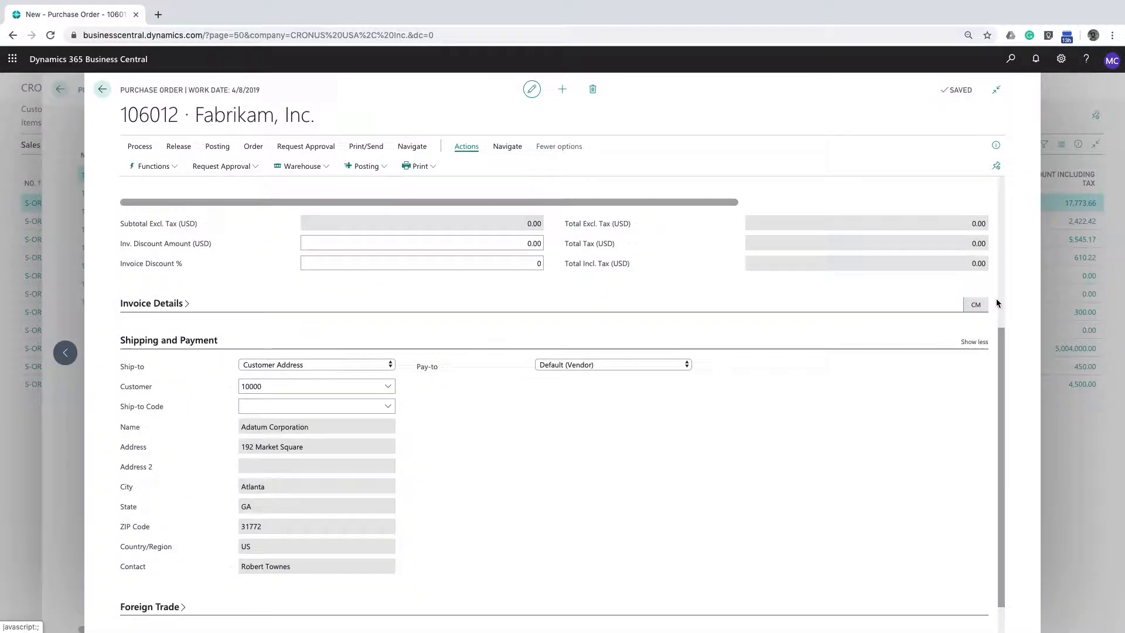
- Set the direct unit cost of the Smart Power Bank purchase line to 35.00
{"action": "left_click_drag", "start_coordinate": [1002, 334], "coordinate": [1003, 189]}
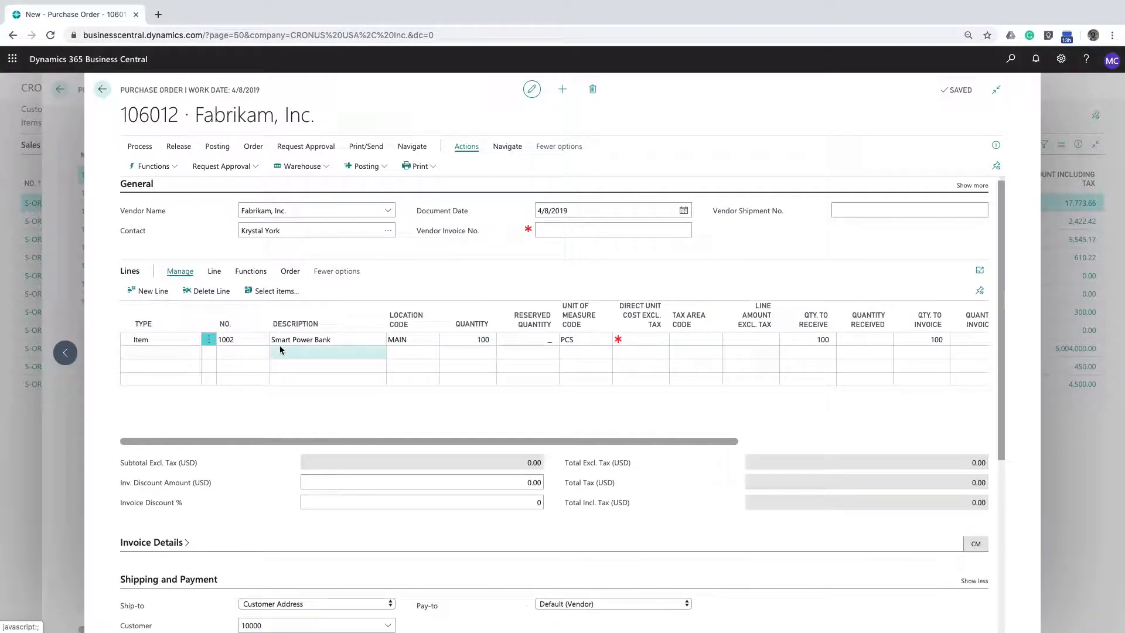
{"action": "left_click", "coordinate": [641, 339]}
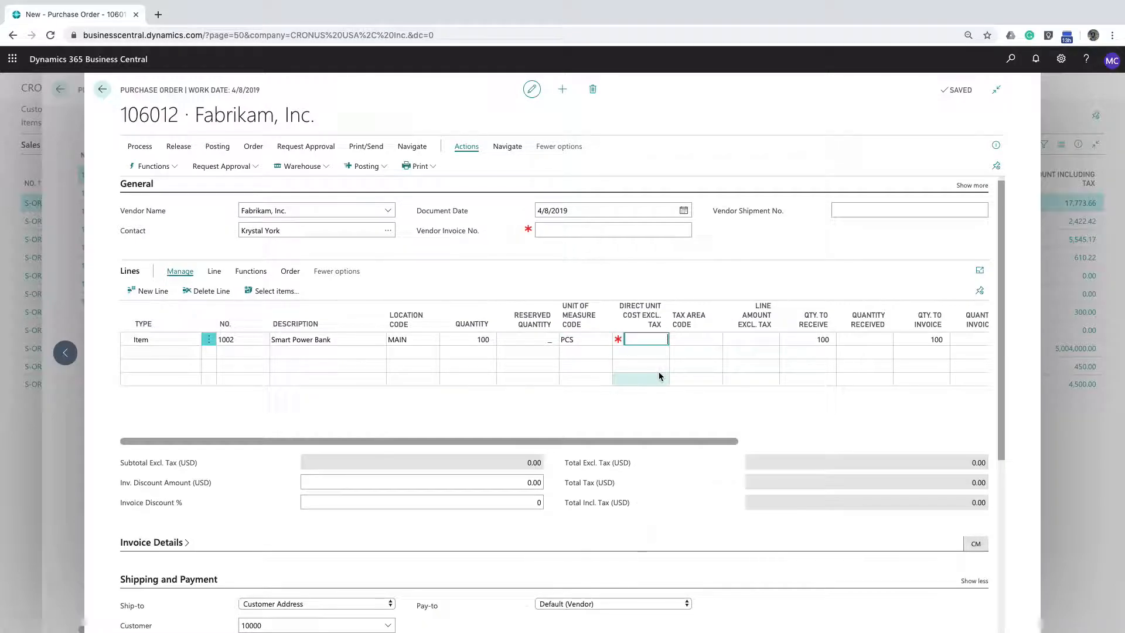
{"action": "key", "text": "Tab"}
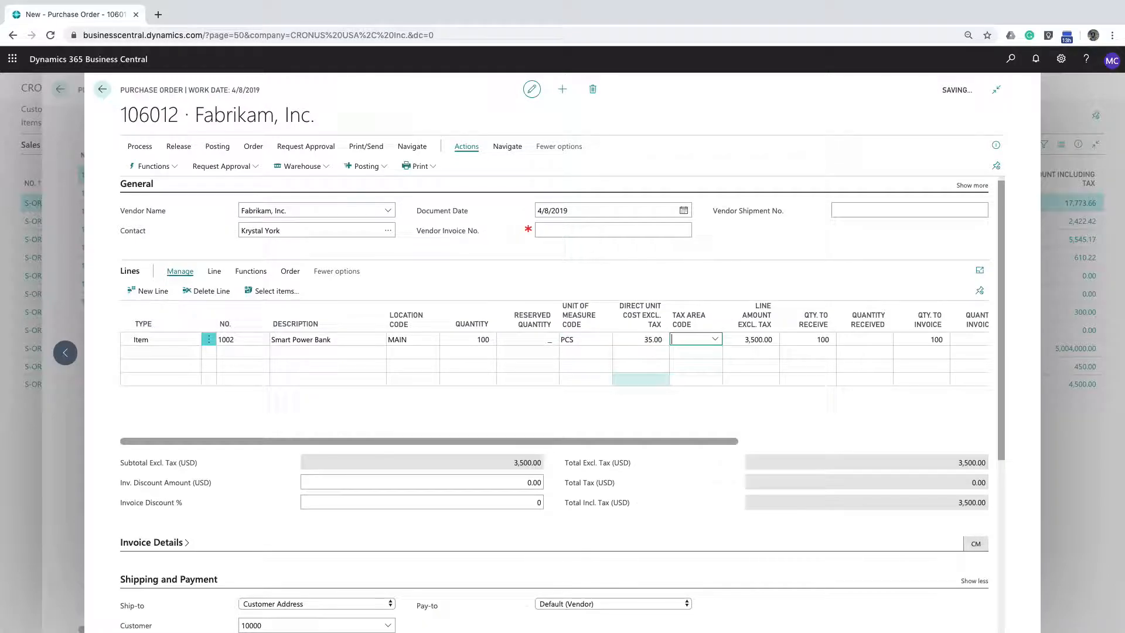
{"action": "left_click_drag", "start_coordinate": [628, 445], "coordinate": [665, 445]}
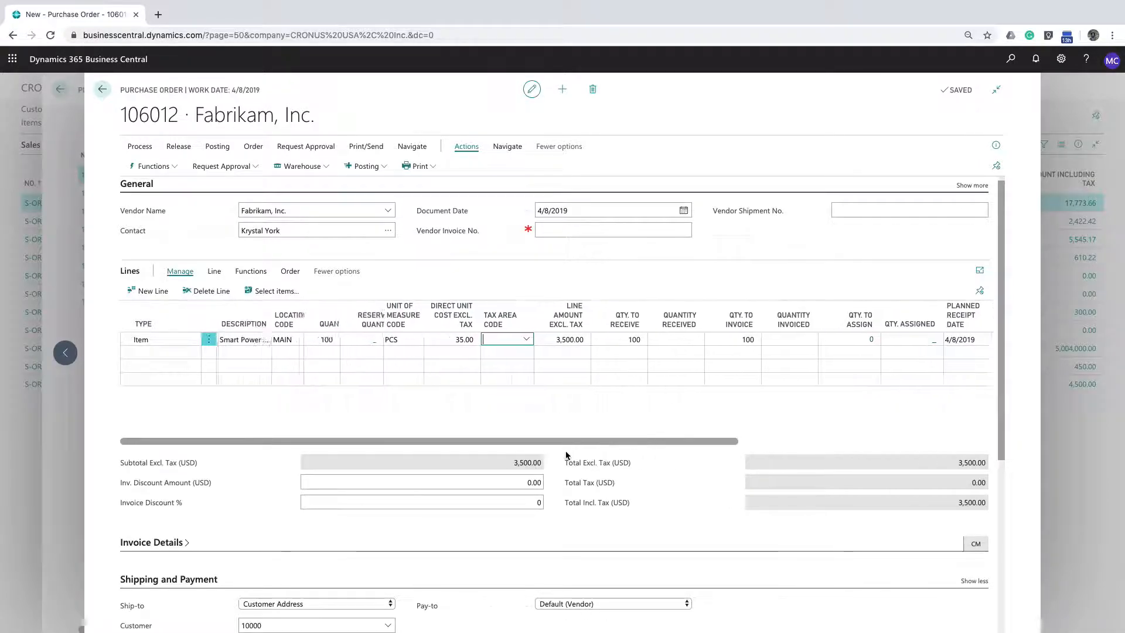
- Open a print preview of the Fabrikam purchase order with the last used options and filters
{"action": "left_click", "coordinate": [174, 147]}
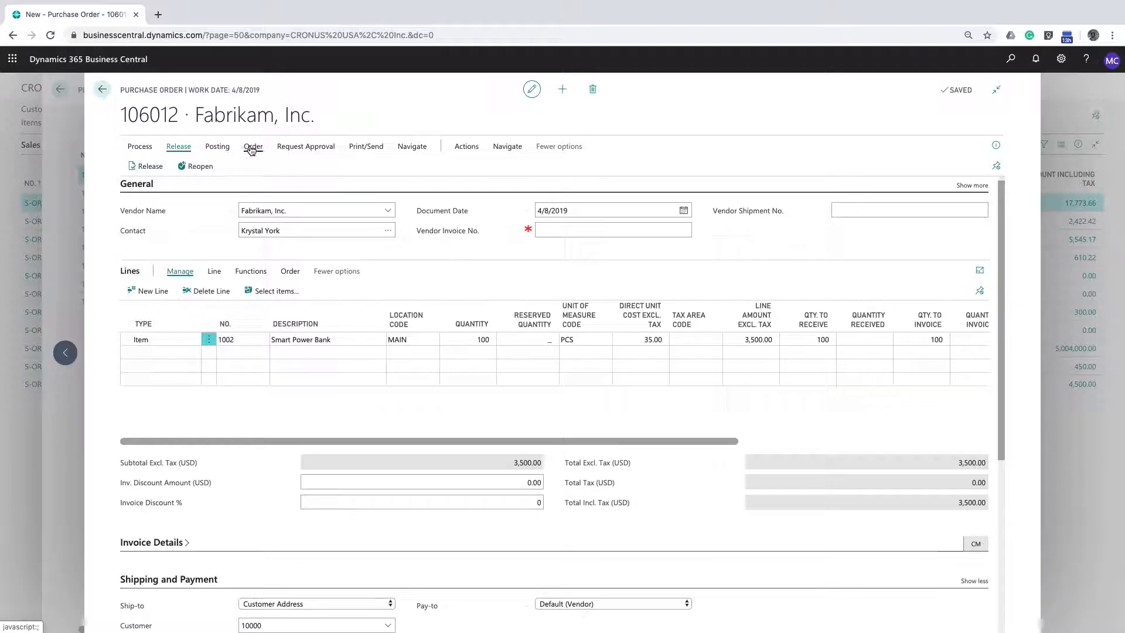
{"action": "left_click", "coordinate": [366, 147]}
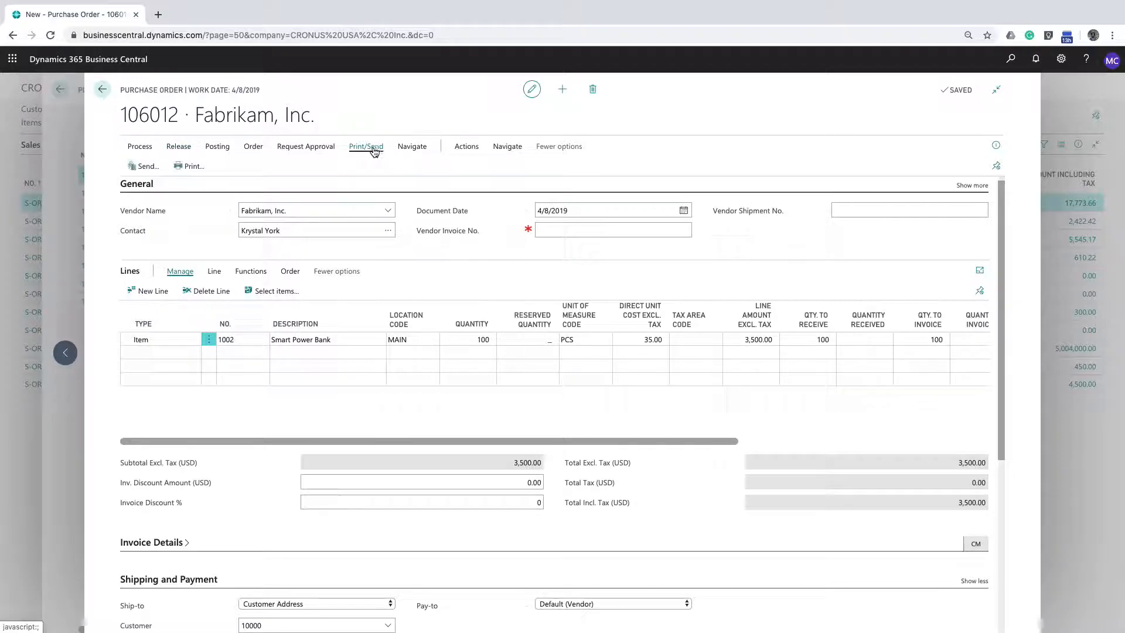
{"action": "left_click", "coordinate": [186, 168]}
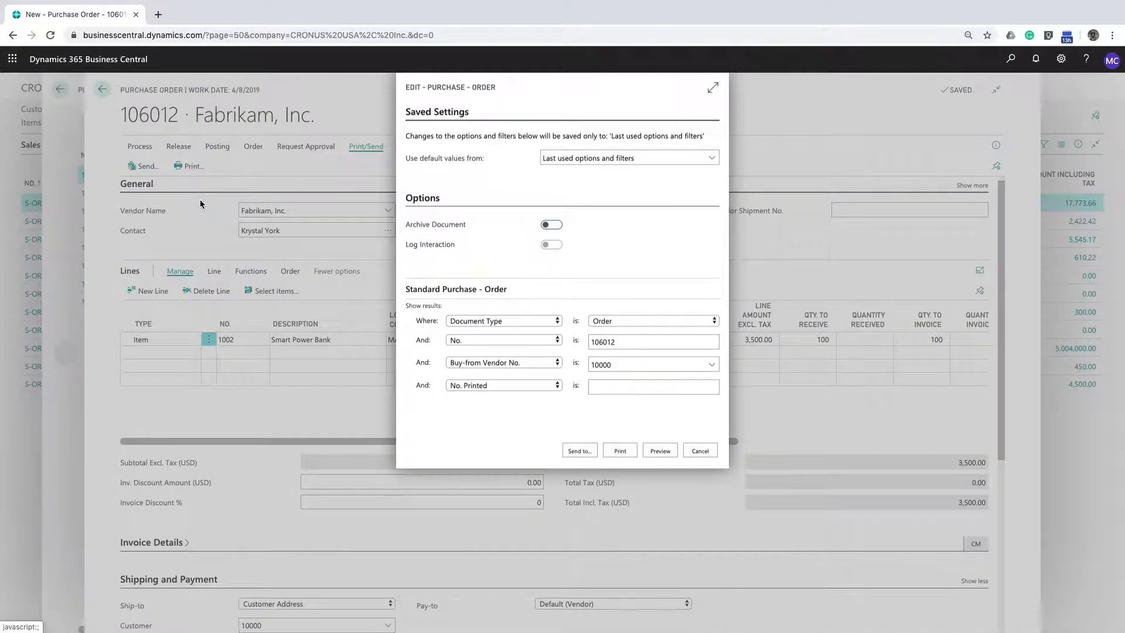
{"action": "left_click", "coordinate": [660, 451]}
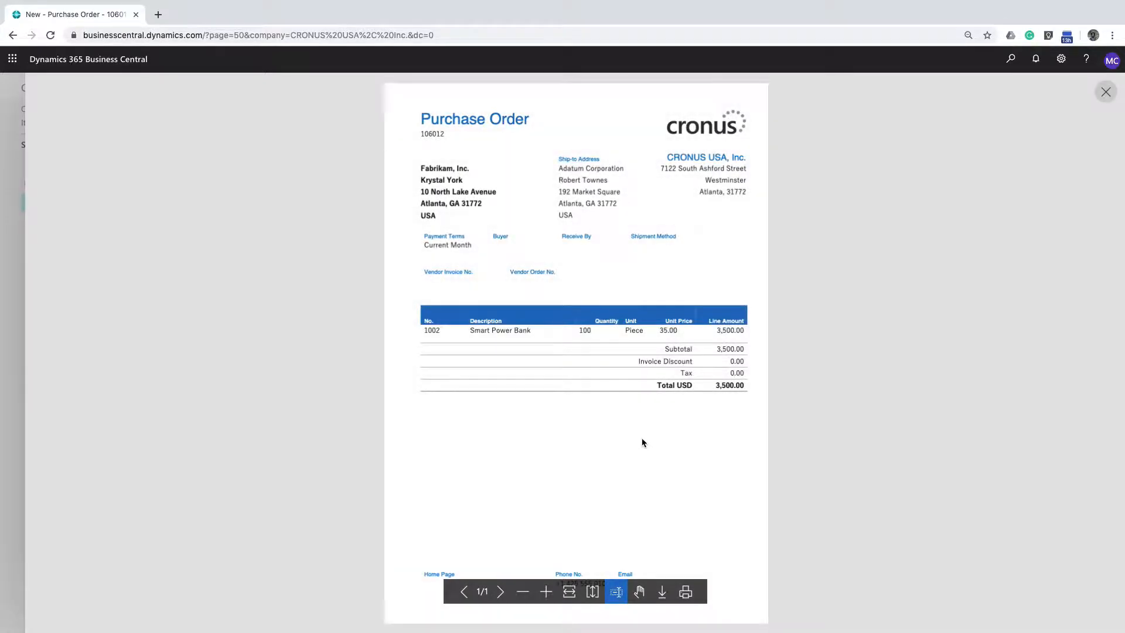
- Examine the vendor and ship-to addresses on the enlarged purchase order preview, and close it
{"action": "left_click", "coordinate": [544, 591]}
{"action": "scroll", "coordinate": [568, 446], "scroll_direction": "up", "scroll_amount": 2}
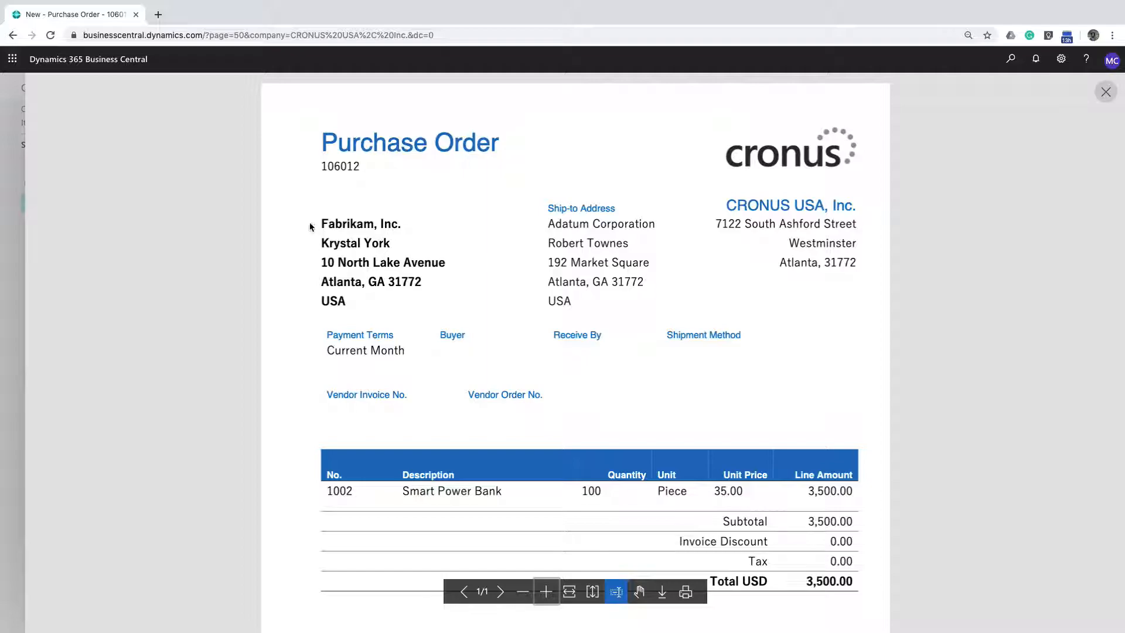
{"action": "left_click_drag", "start_coordinate": [322, 224], "coordinate": [403, 263]}
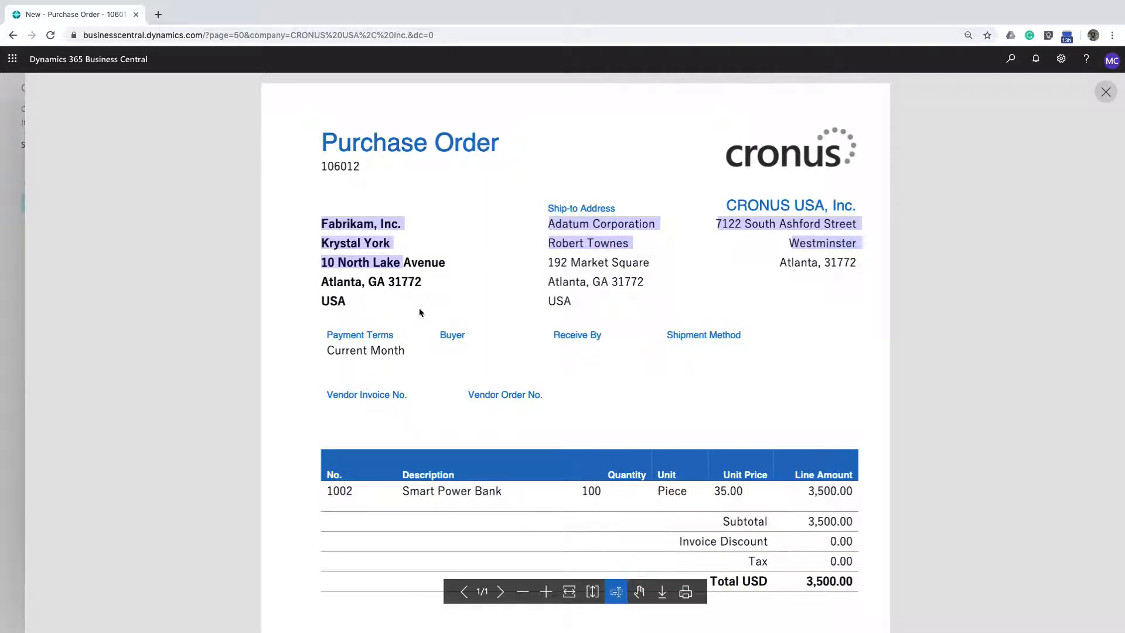
{"action": "left_click", "coordinate": [402, 264]}
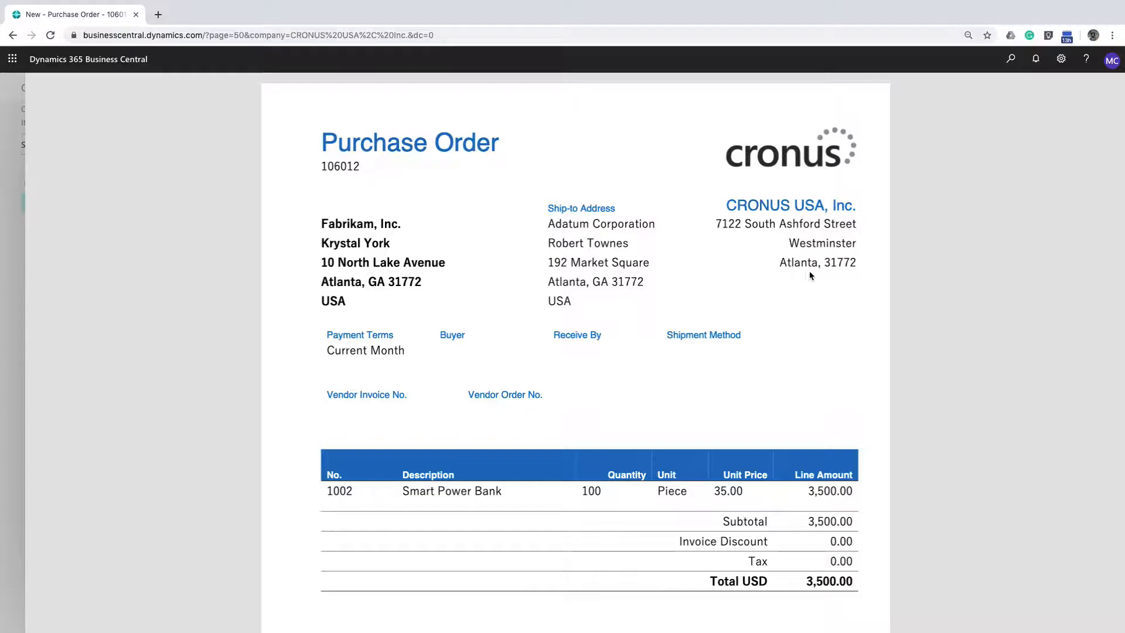
{"action": "left_click_drag", "start_coordinate": [547, 206], "coordinate": [594, 256]}
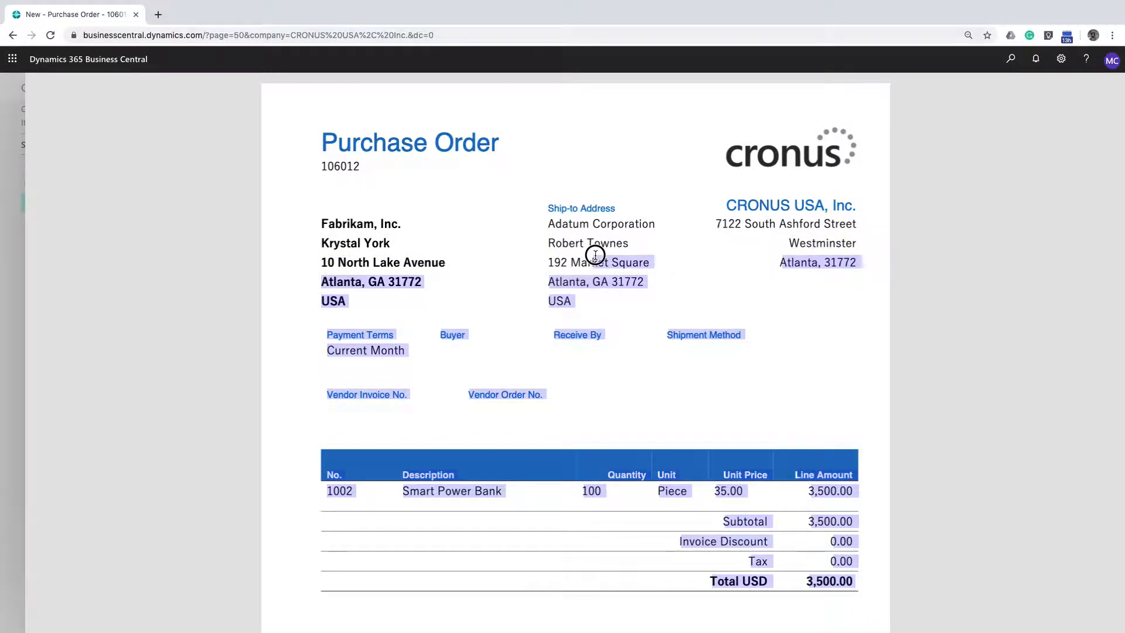
{"action": "left_click", "coordinate": [577, 232]}
{"action": "left_click_drag", "start_coordinate": [550, 225], "coordinate": [583, 226]}
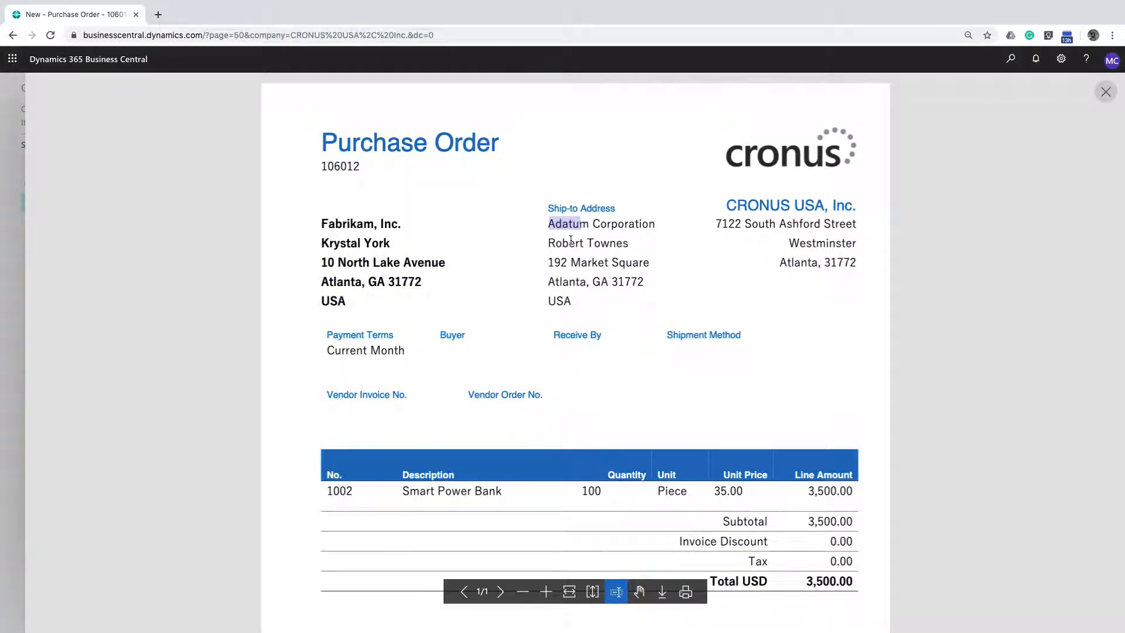
{"action": "left_click", "coordinate": [551, 218]}
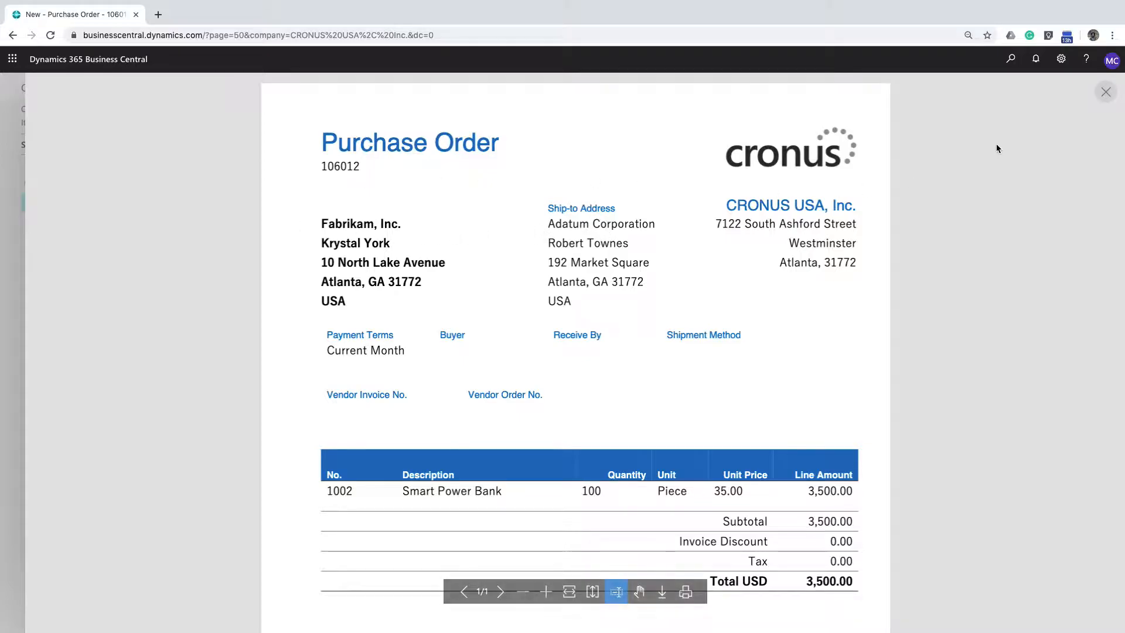
{"action": "left_click", "coordinate": [1105, 92]}
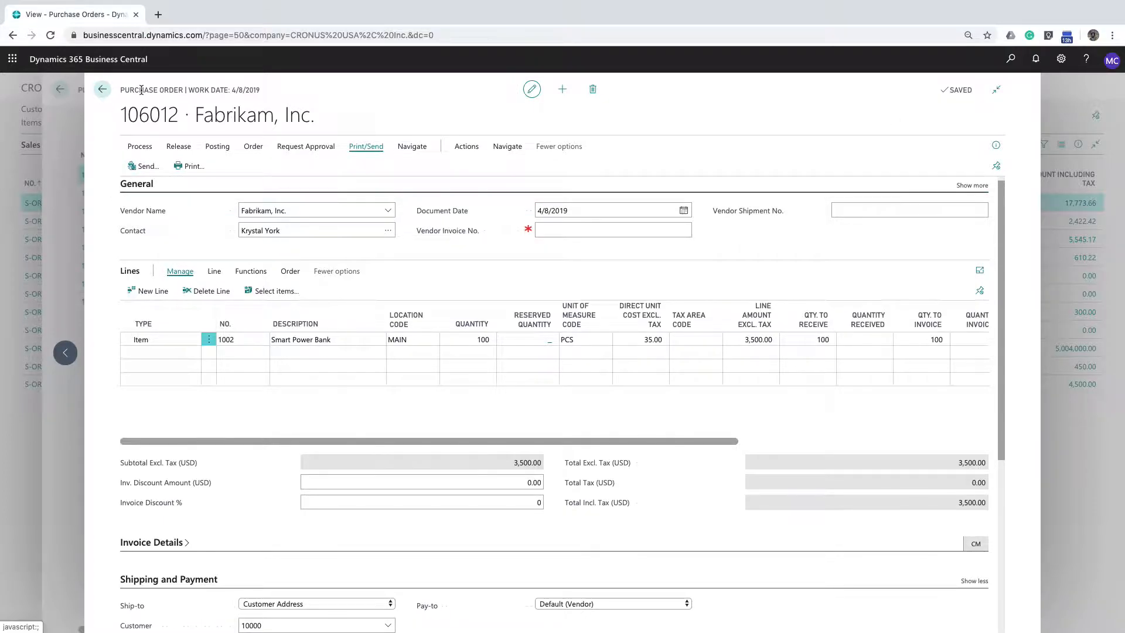
- Try to post the purchase order with the Receive and Invoice option
{"action": "left_click", "coordinate": [218, 147]}
{"action": "left_click", "coordinate": [154, 169]}
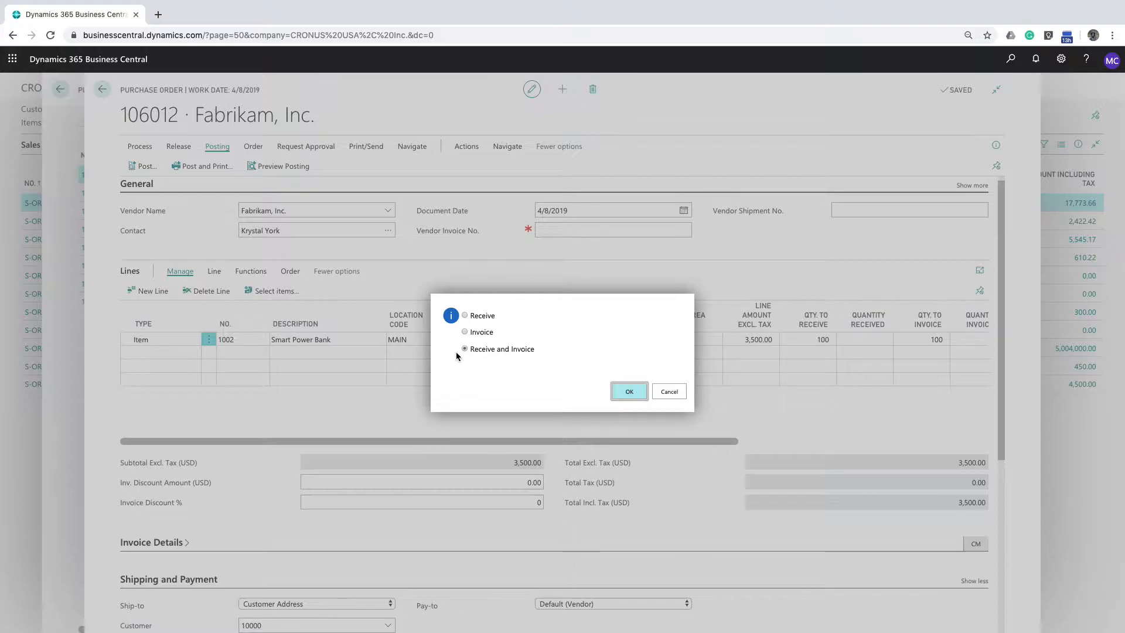
{"action": "left_click", "coordinate": [637, 395]}
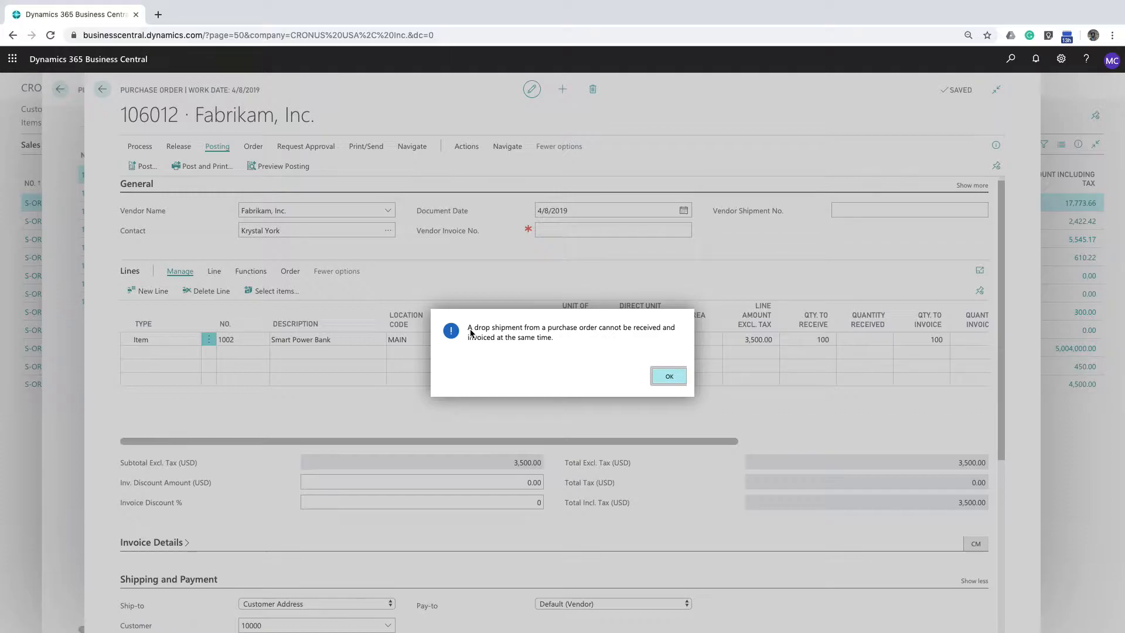
{"action": "left_click", "coordinate": [674, 376]}
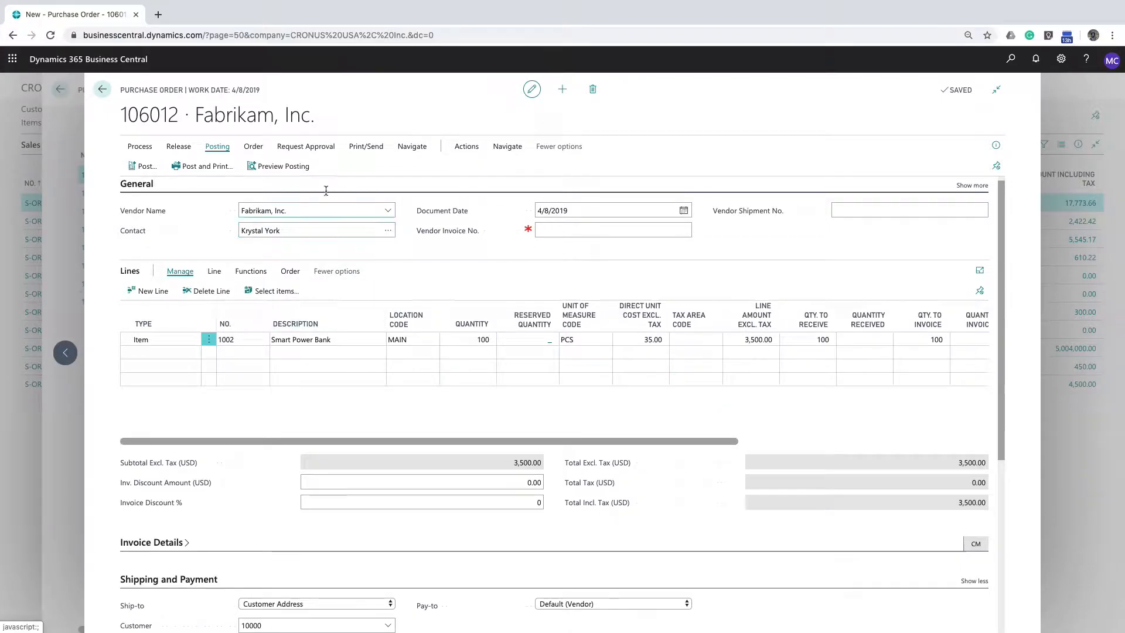
- Post the purchase order with the Receive option only
{"action": "left_click", "coordinate": [144, 165]}
{"action": "left_click", "coordinate": [472, 316]}
{"action": "left_click", "coordinate": [627, 392]}
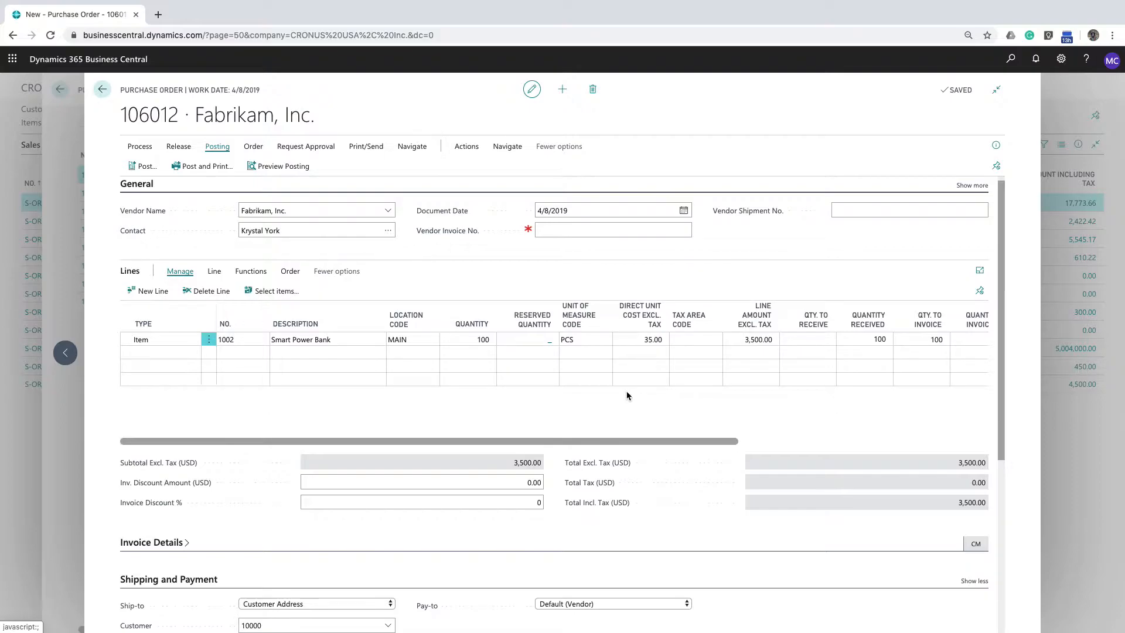
- Open the drop shipment sales order linked to the Smart Power Bank purchase line
{"action": "left_click", "coordinate": [214, 271]}
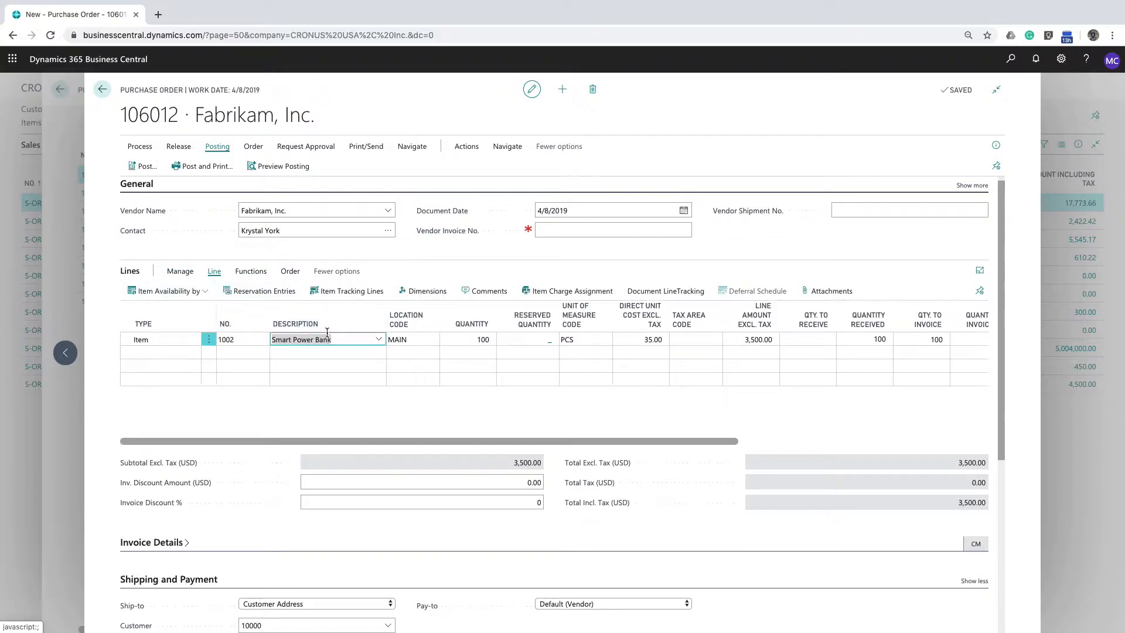
{"action": "left_click", "coordinate": [281, 271]}
{"action": "left_click", "coordinate": [164, 291]}
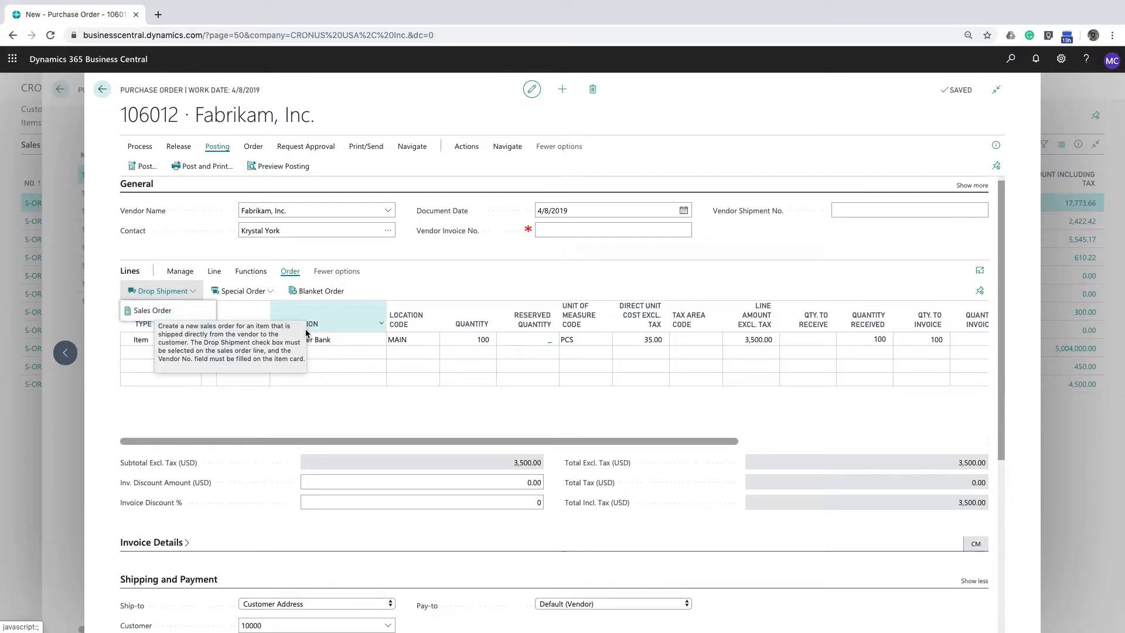
{"action": "left_click", "coordinate": [331, 342]}
{"action": "left_click", "coordinate": [163, 295]}
{"action": "left_click", "coordinate": [153, 314]}
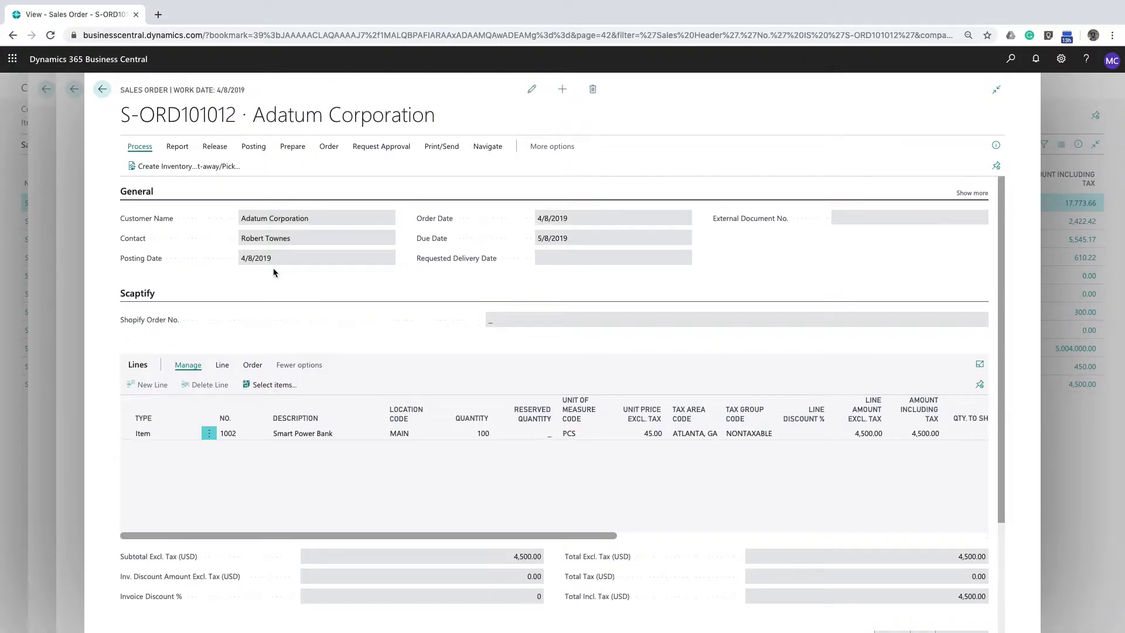
- Check the posted shipments of the Adatum Corporation sales order and return to the order
{"action": "left_click", "coordinate": [481, 148]}
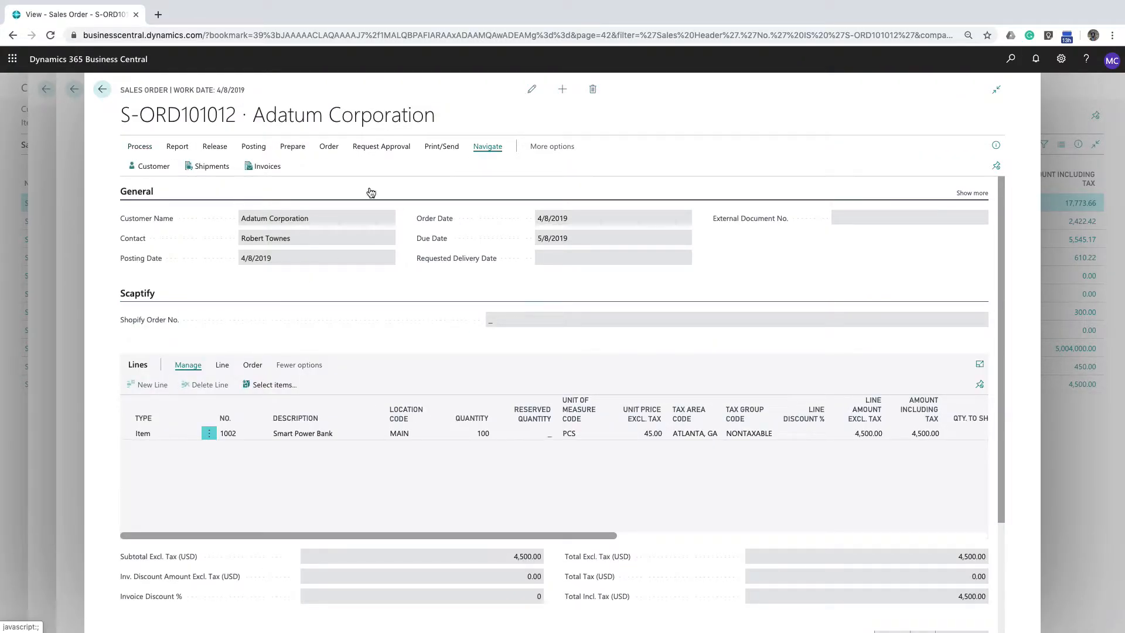
{"action": "left_click", "coordinate": [196, 176]}
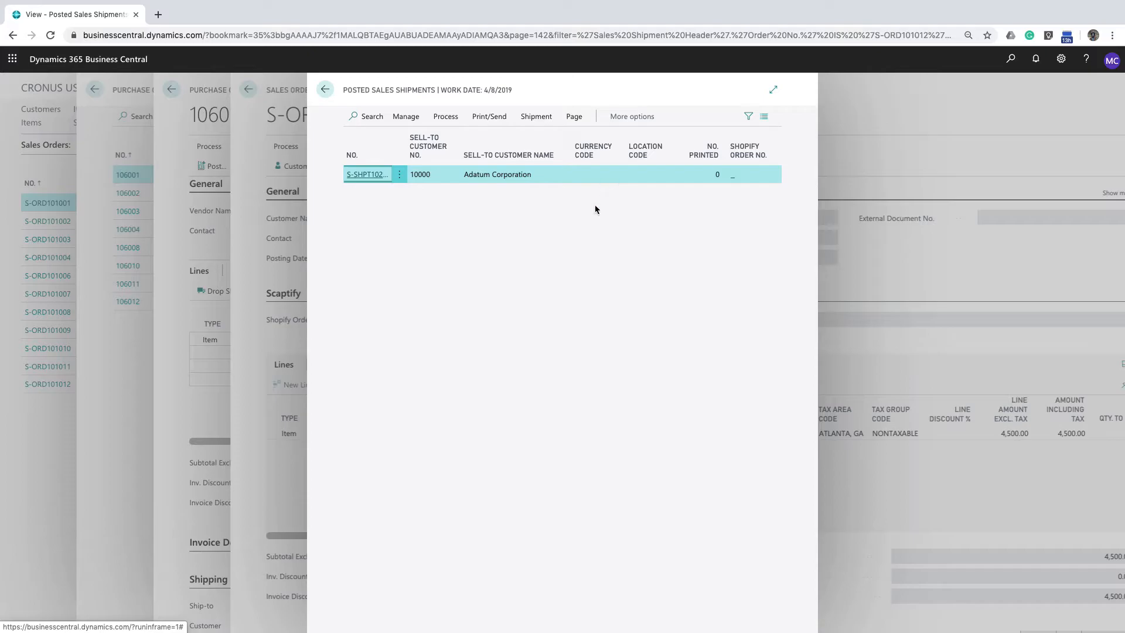
{"action": "left_click", "coordinate": [325, 90]}
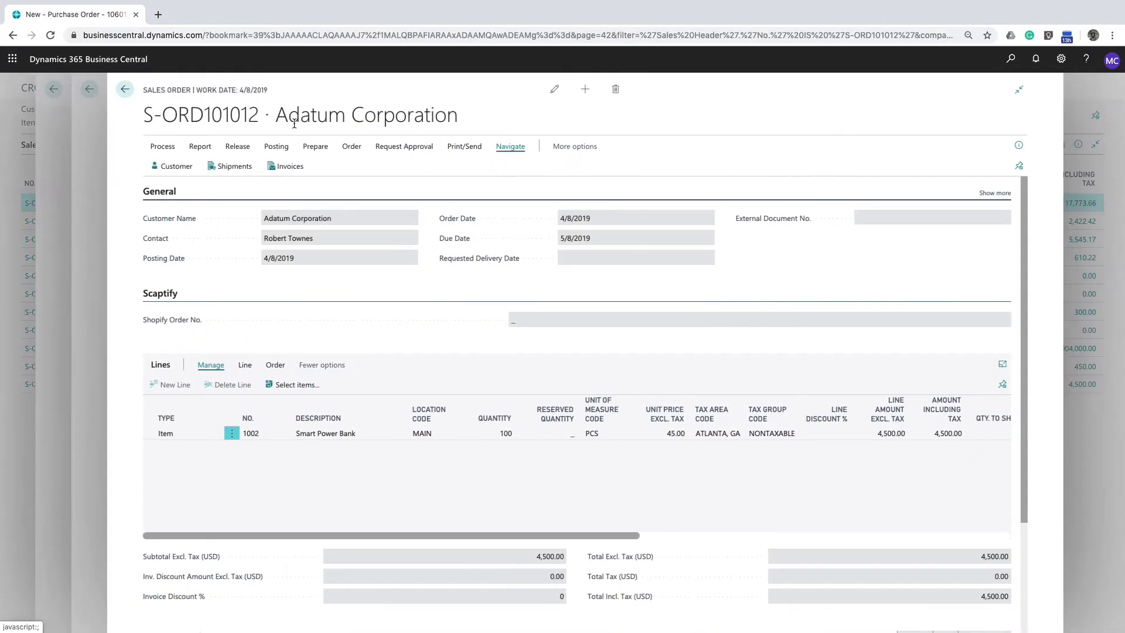
- Close the sales order, the purchase order and the purchase orders list to return to the sales orders list
{"action": "left_click", "coordinate": [103, 91]}
{"action": "left_click", "coordinate": [104, 91]}
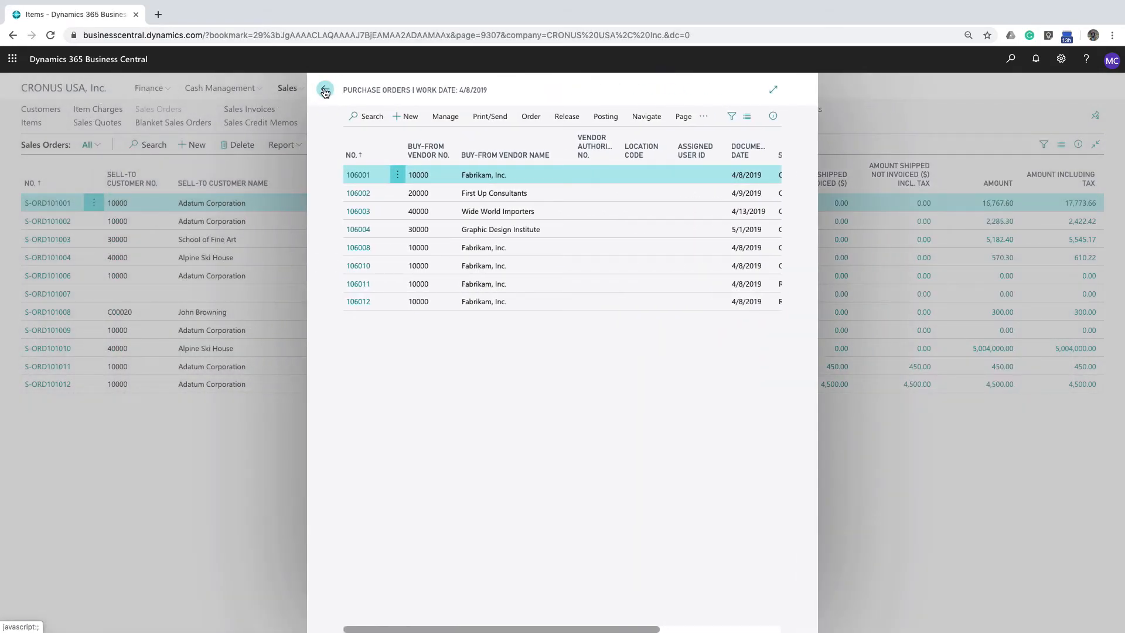
{"action": "left_click", "coordinate": [325, 91]}
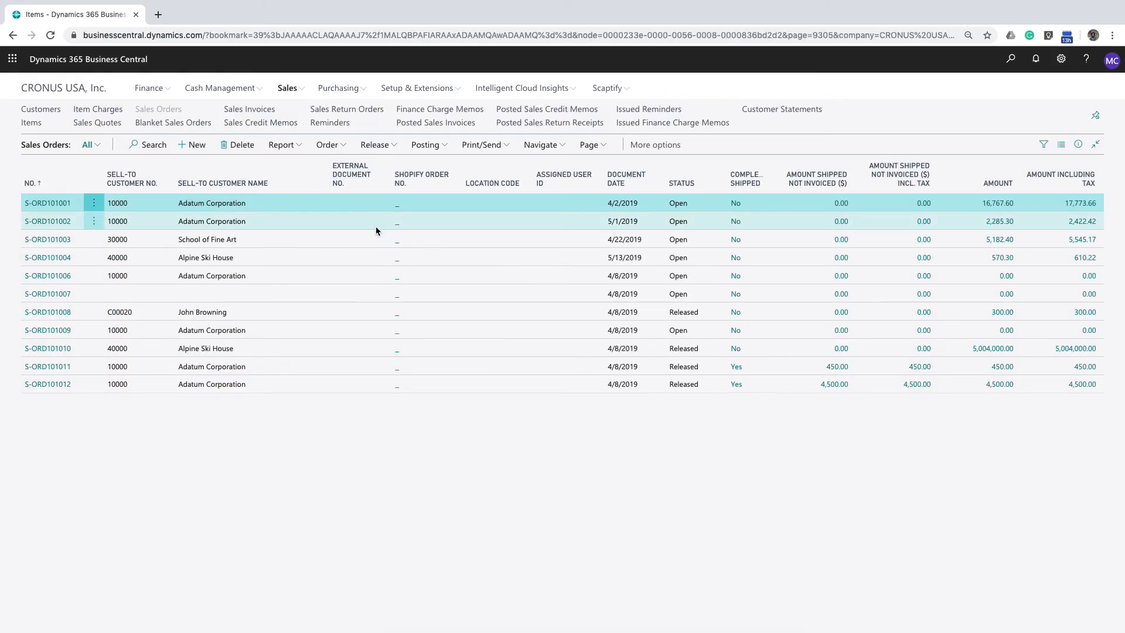